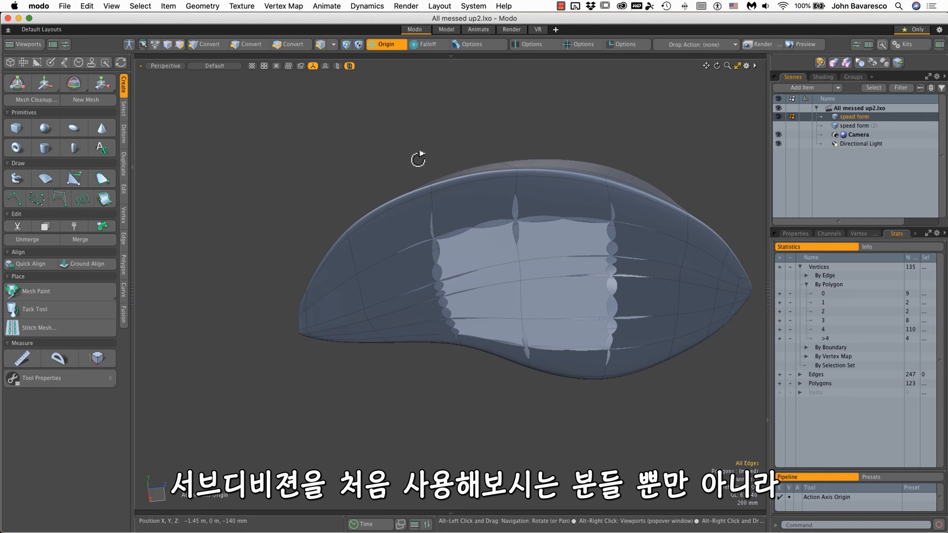
Select the four polygons of the strip along the form's side, move them freehand, and clear the selection
left_click_drag(418, 159, 588, 284, "alt")
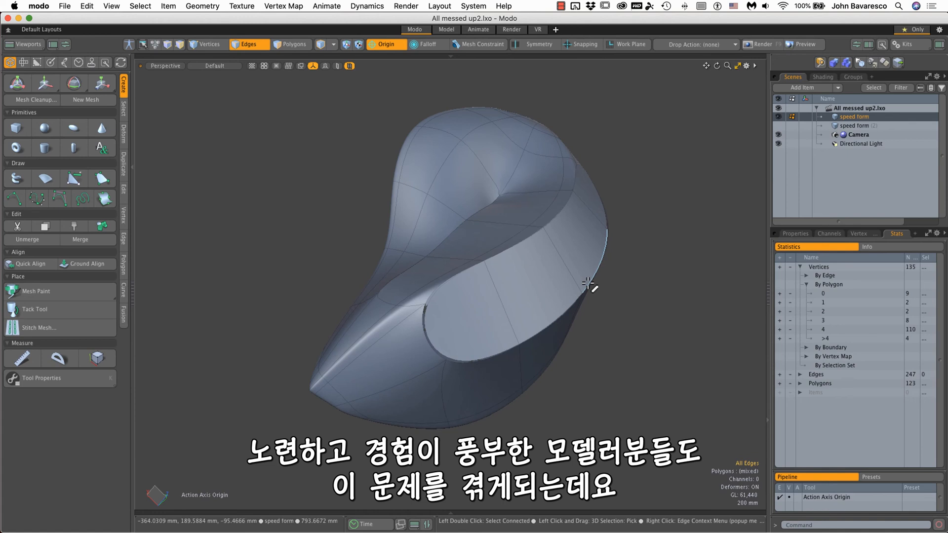
left_click_drag(618, 239, 442, 353, "alt")
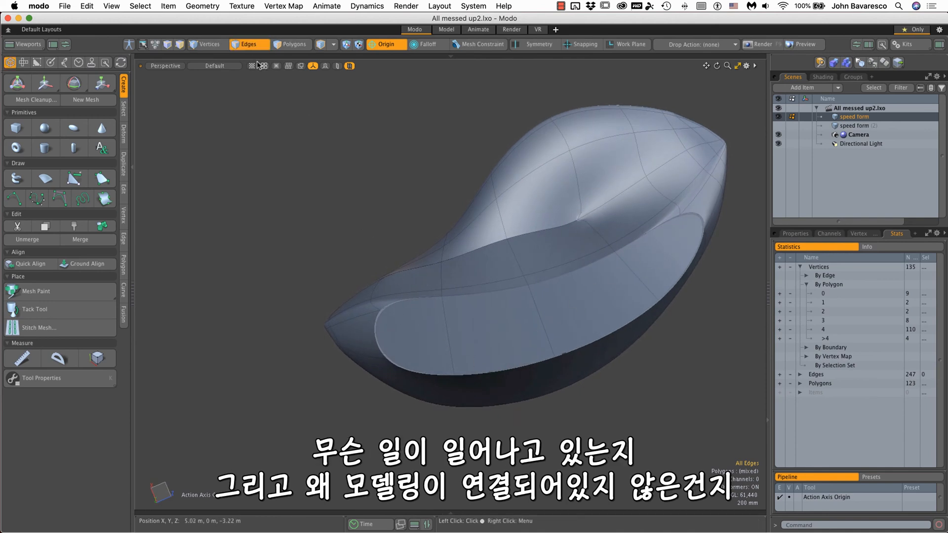
left_click(291, 44)
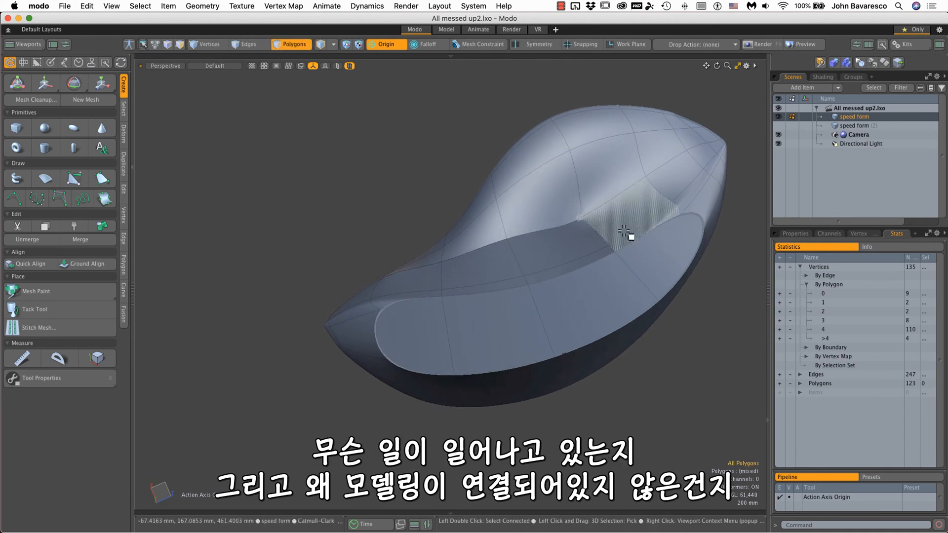
left_click_drag(634, 247, 444, 324)
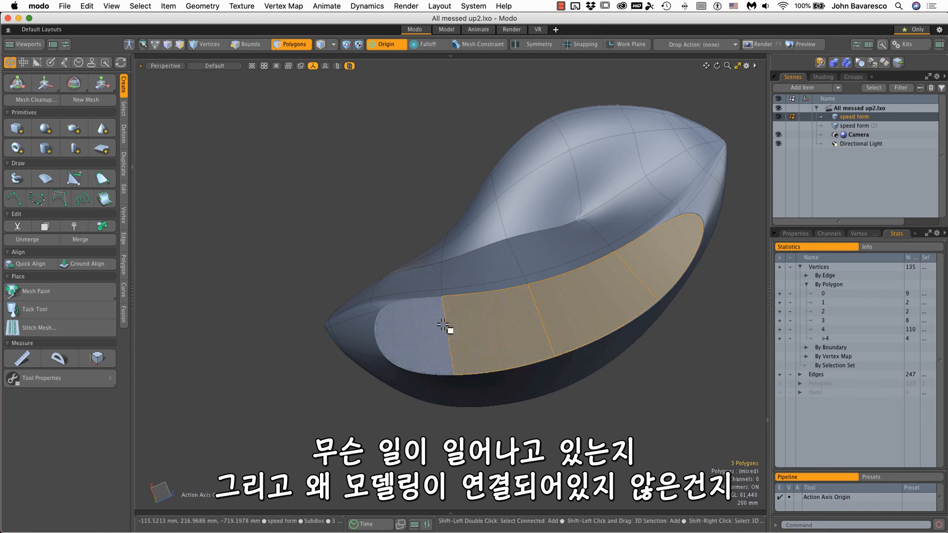
left_click_drag(514, 324, 646, 243, "alt")
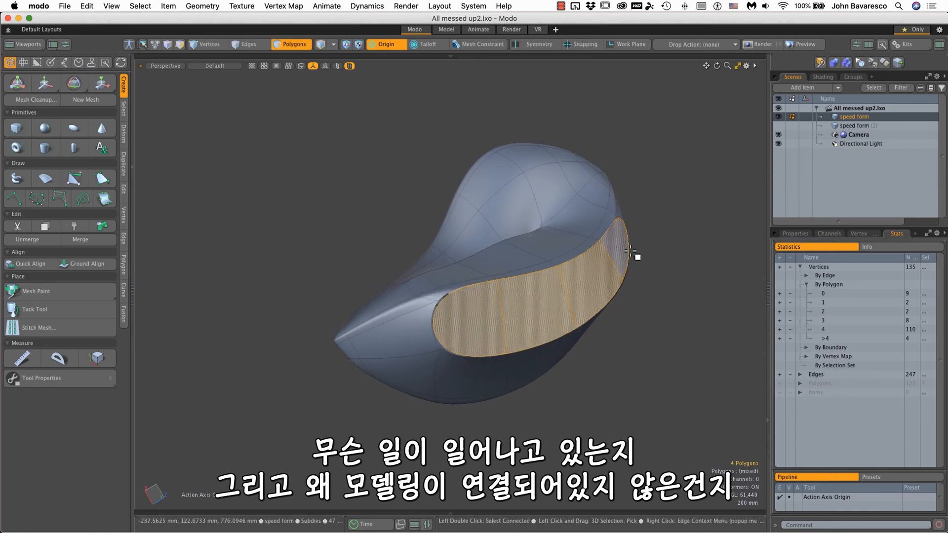
key("w")
mouse_move(577, 270)
left_mouse_down()
mouse_move(587, 265)
mouse_move(566, 275)
mouse_move(591, 263)
mouse_move(548, 281)
mouse_move(559, 276)
mouse_move(564, 289)
mouse_move(563, 248)
mouse_move(572, 250)
mouse_move(428, 285)
left_mouse_up()
left_click_drag(508, 268, 446, 334, "alt")
key("space")
left_click(696, 369)
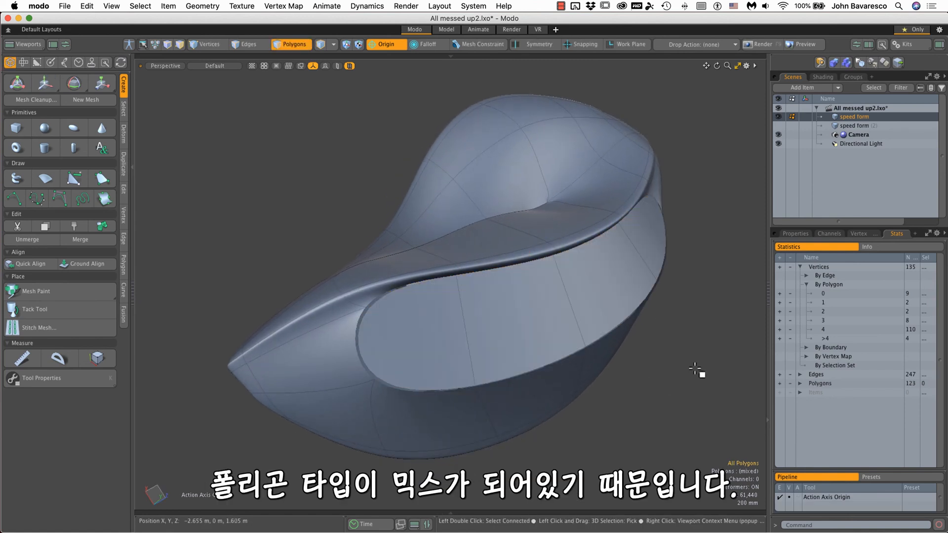
Compare the polygons below the side strip with the strip's own polygons by selecting each group in turn, and clear the selection
left_click_drag(637, 345, 501, 268, "alt")
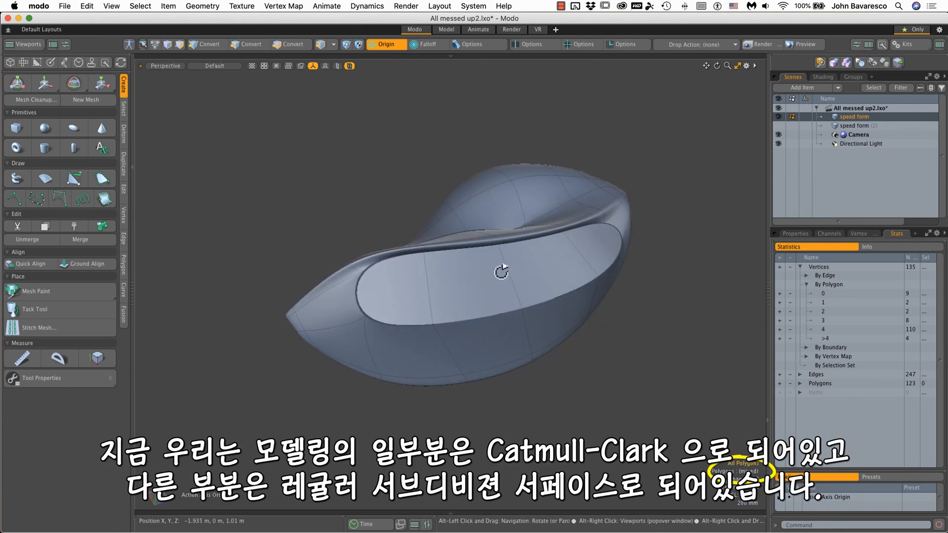
left_click(392, 355)
left_click_drag(397, 344, 546, 332)
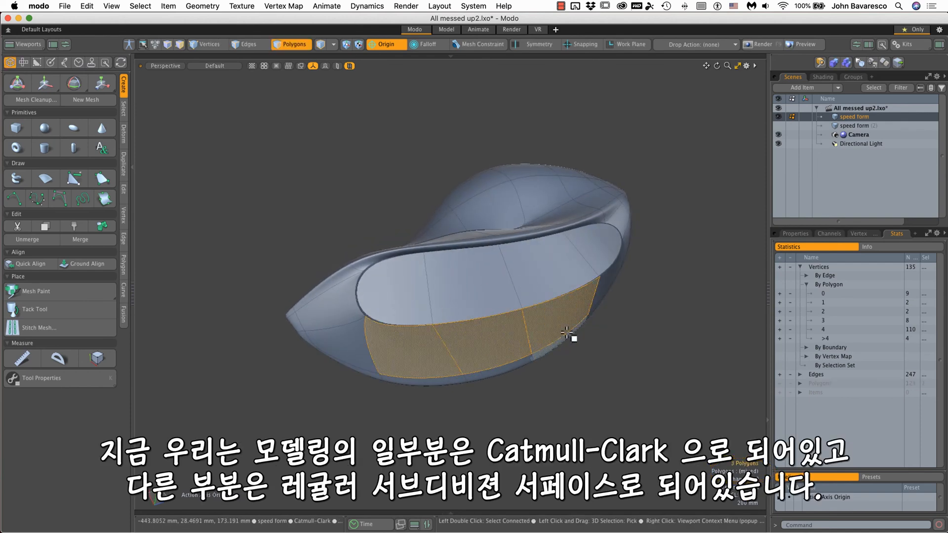
left_click_drag(584, 248, 486, 291)
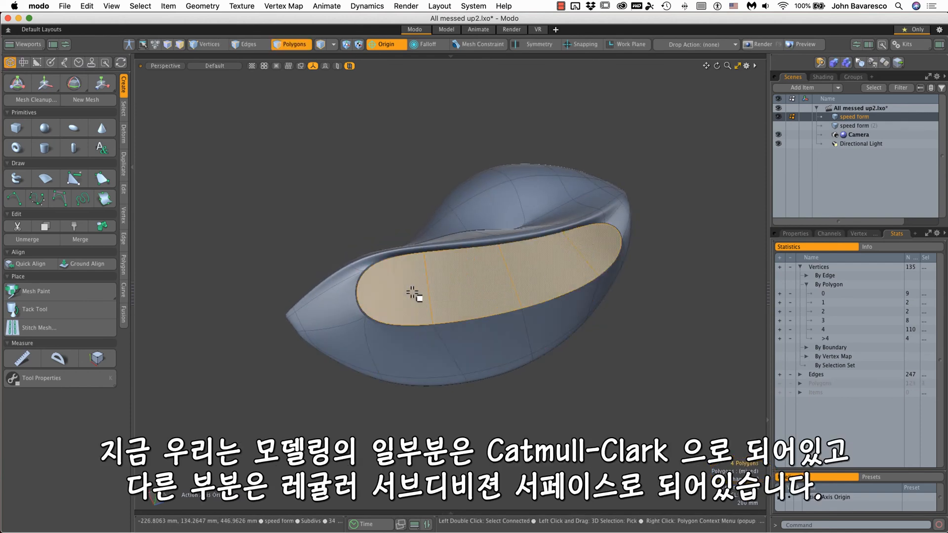
left_click(642, 378)
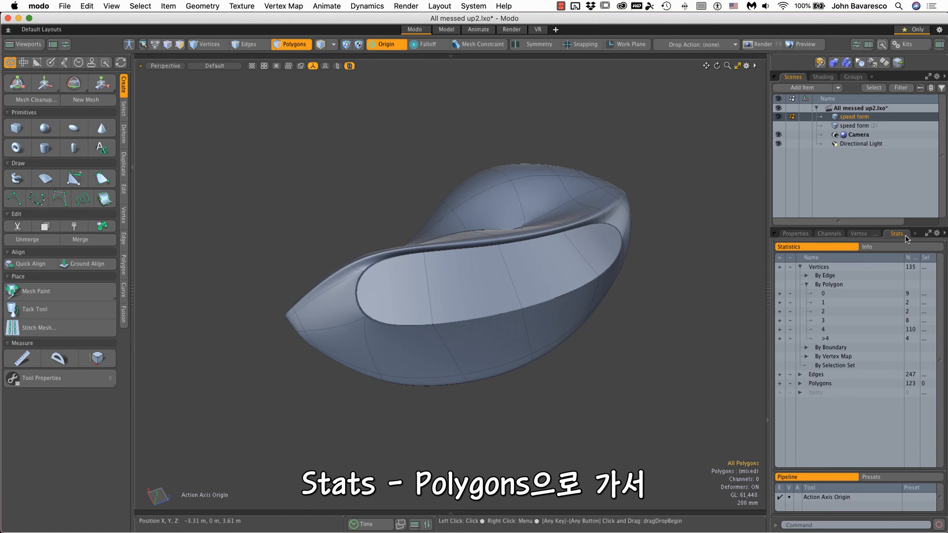
Break down the mesh's polygon statistics by type, highlighting the Subdivs and the Catmull-Clark polygons in turn
left_click(800, 267)
left_click(800, 285)
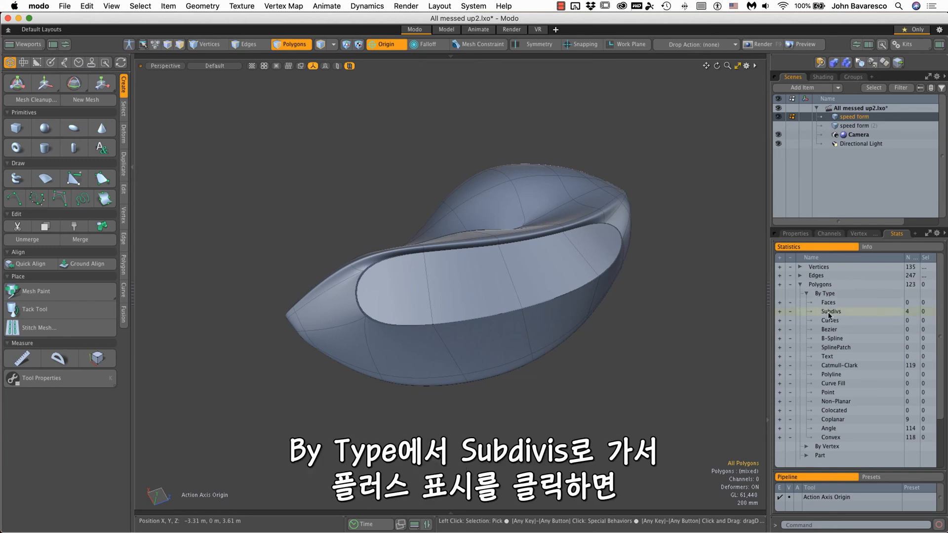
left_click(780, 311)
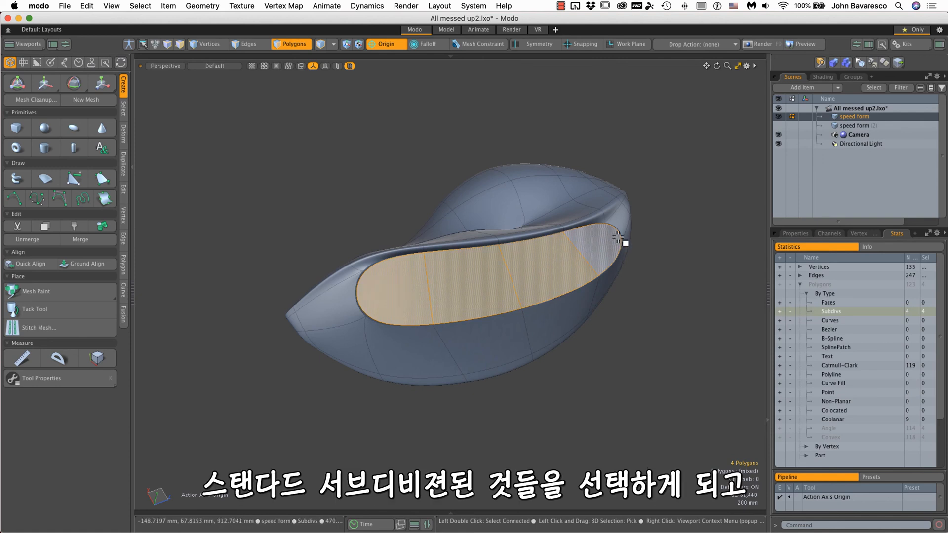
left_click(790, 312)
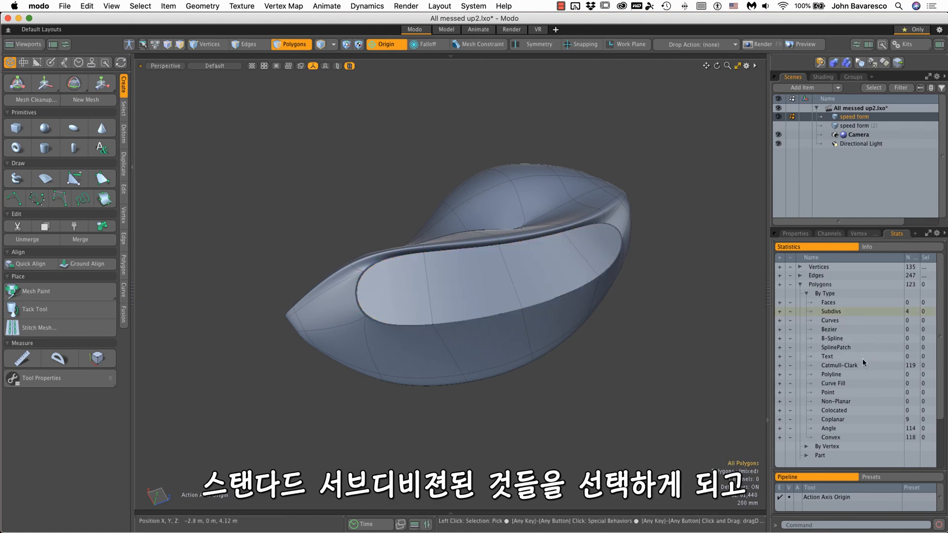
left_click(780, 366)
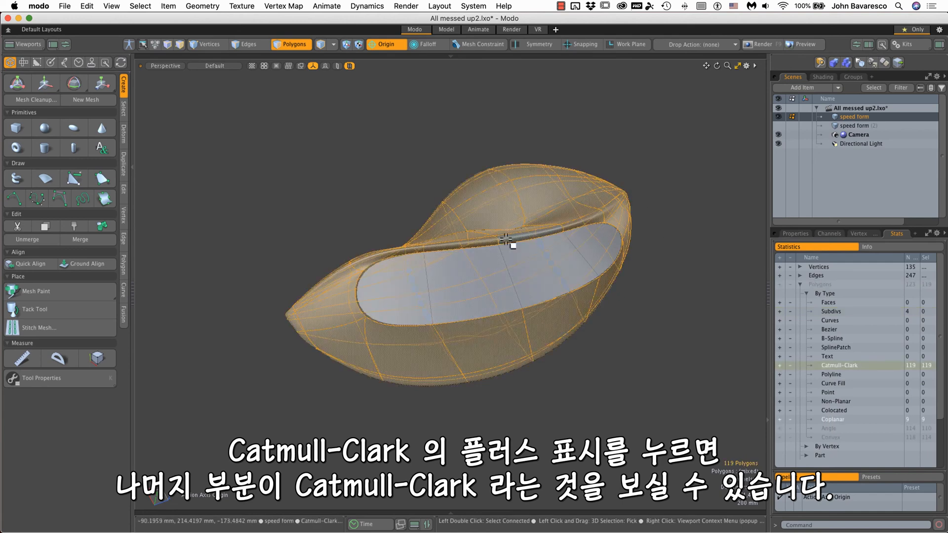
left_click(663, 361)
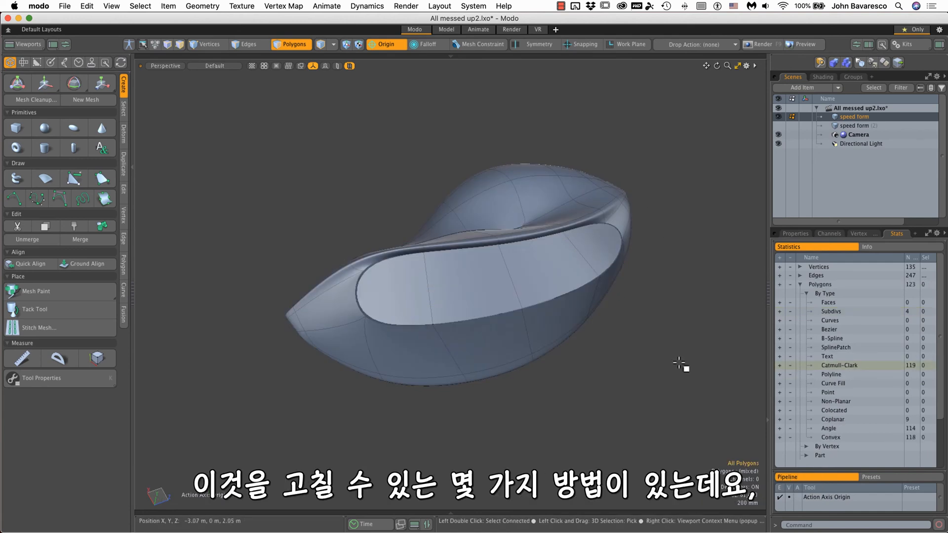
Select the Subdivs polygons by type, try converting them to faces and on to Catmull-Clark, and switch them back to Subdivs
left_click(779, 312)
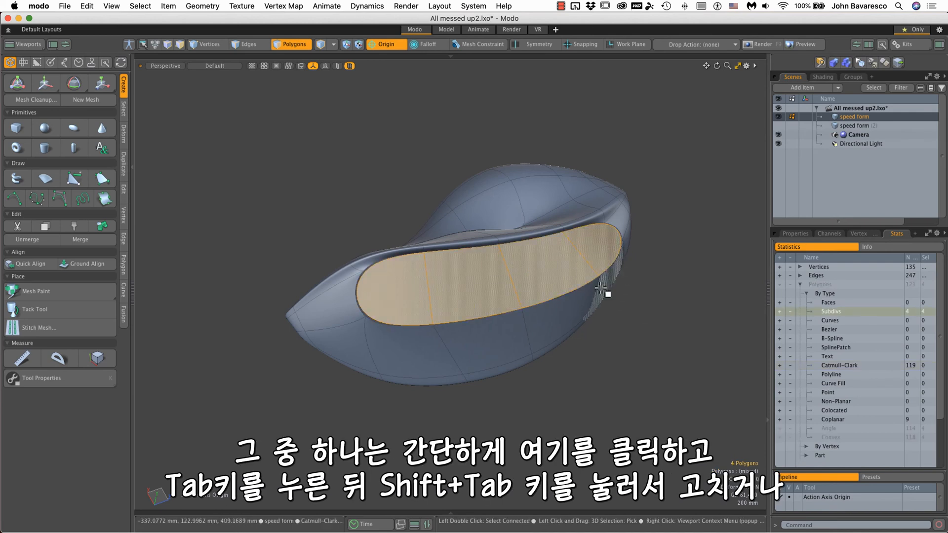
key("Tab")
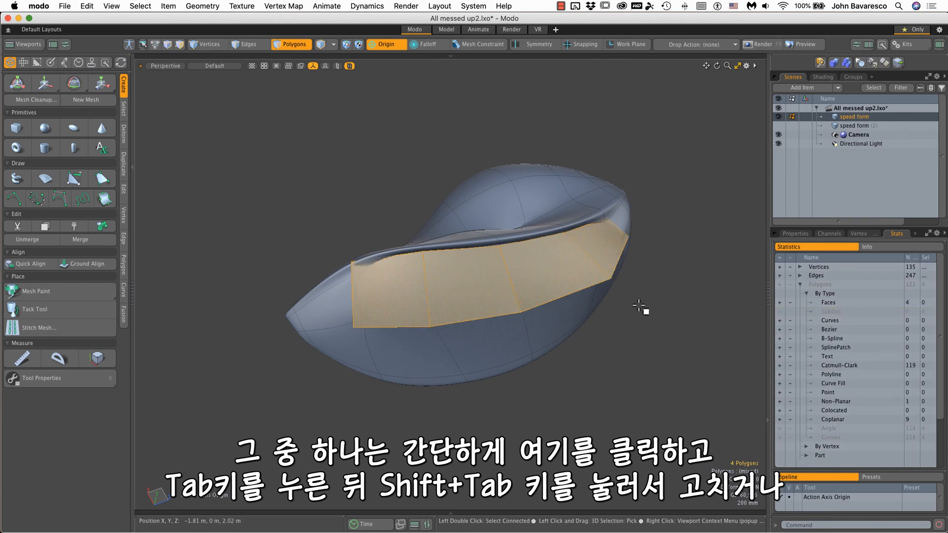
key("shift+Tab")
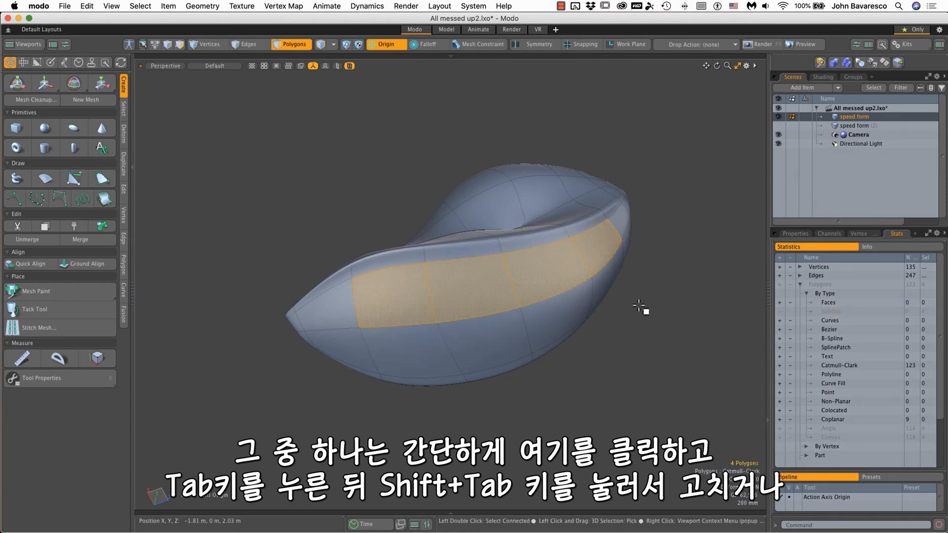
key("Tab")
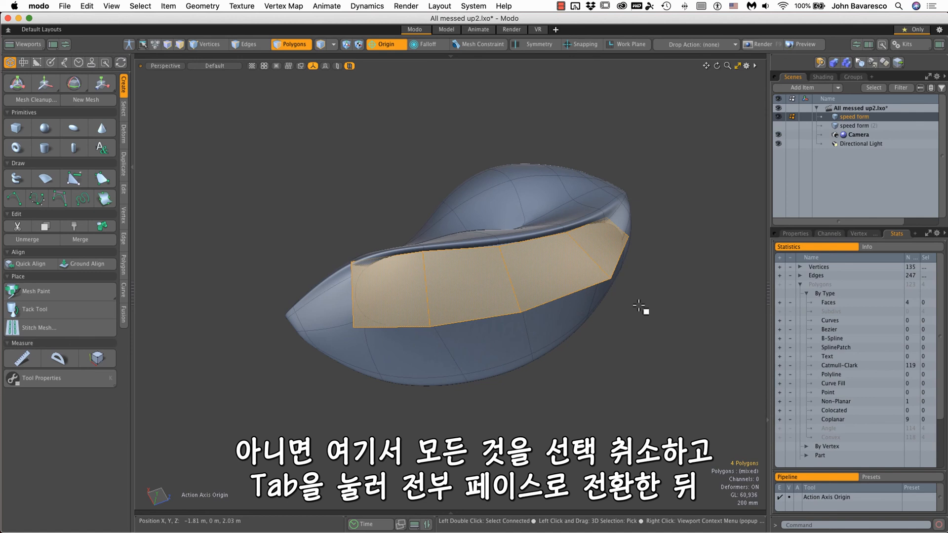
key("Tab")
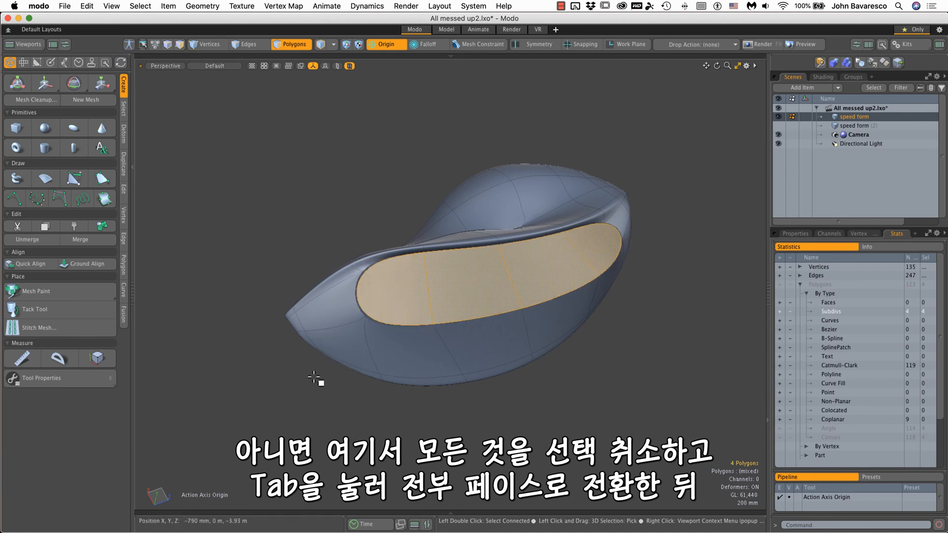
Clear the selection and convert the whole mesh to plain faces, and from there to Catmull-Clark
left_click_drag(620, 407, 609, 409, "ctrl+alt")
key("Escape")
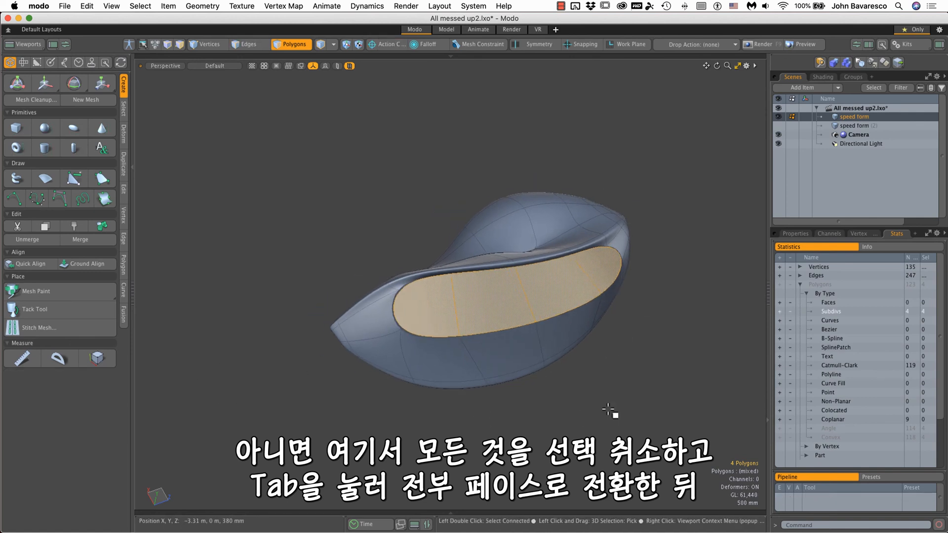
left_click(610, 411)
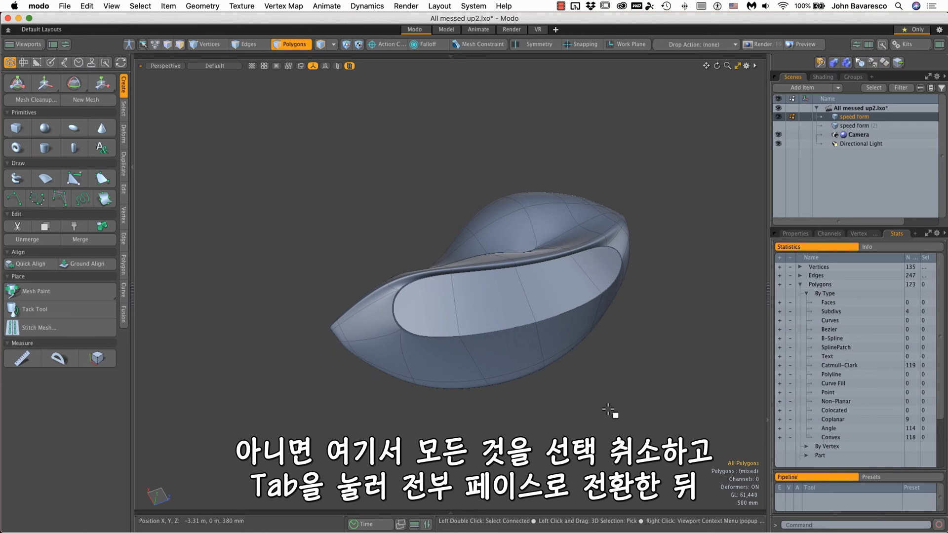
key("Tab")
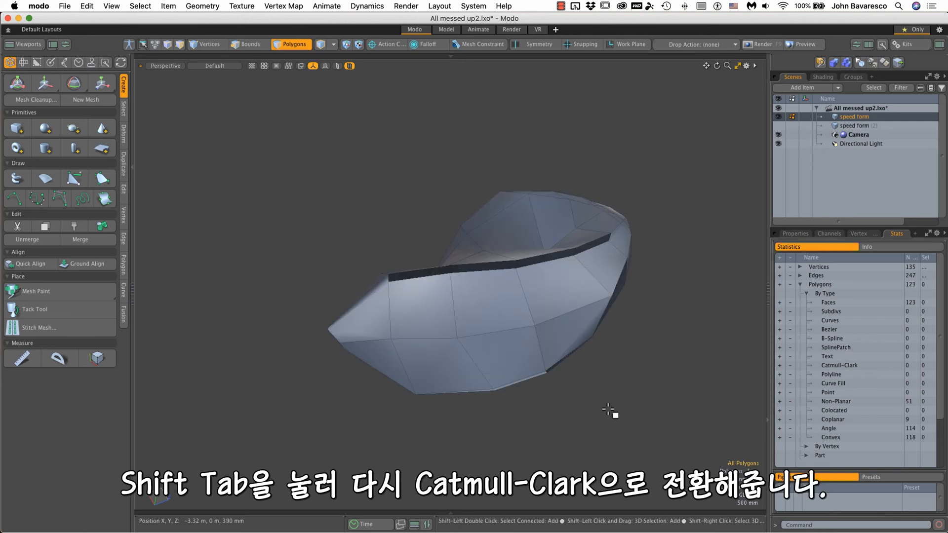
key("shift+Tab")
Examine the form's underside for flipped polygons, comparing the hole-like area with the six polygons next to it
left_click_drag(576, 334, 460, 452, "alt")
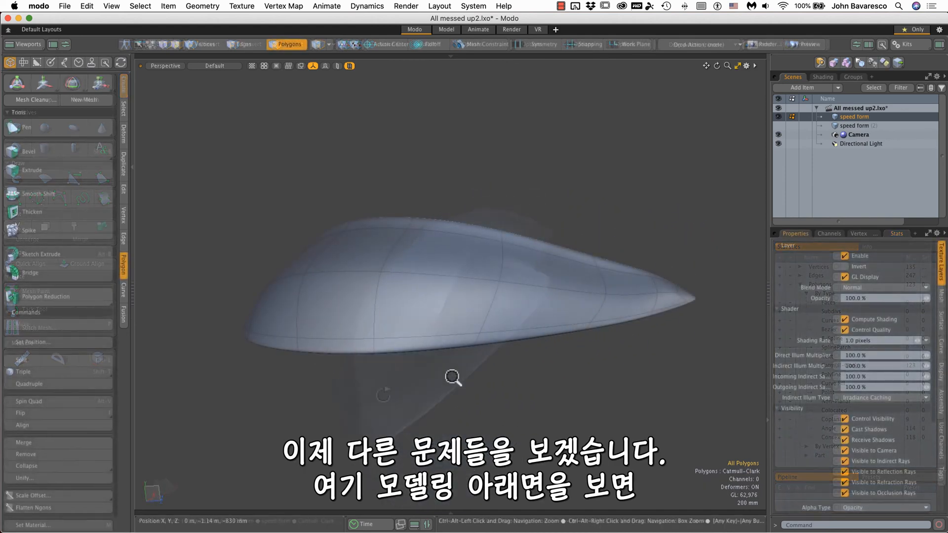
left_click_drag(451, 376, 425, 208, "alt")
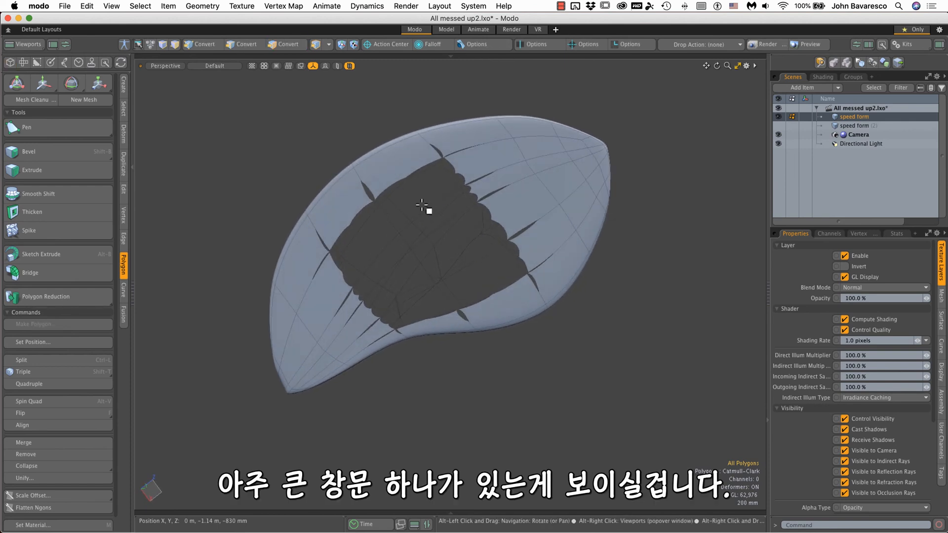
key("3")
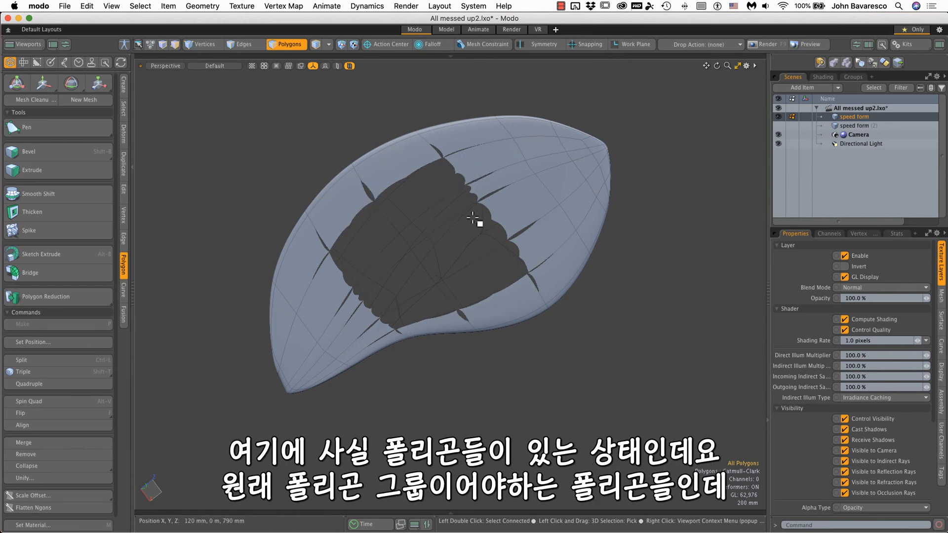
left_click_drag(472, 219, 434, 288, "alt")
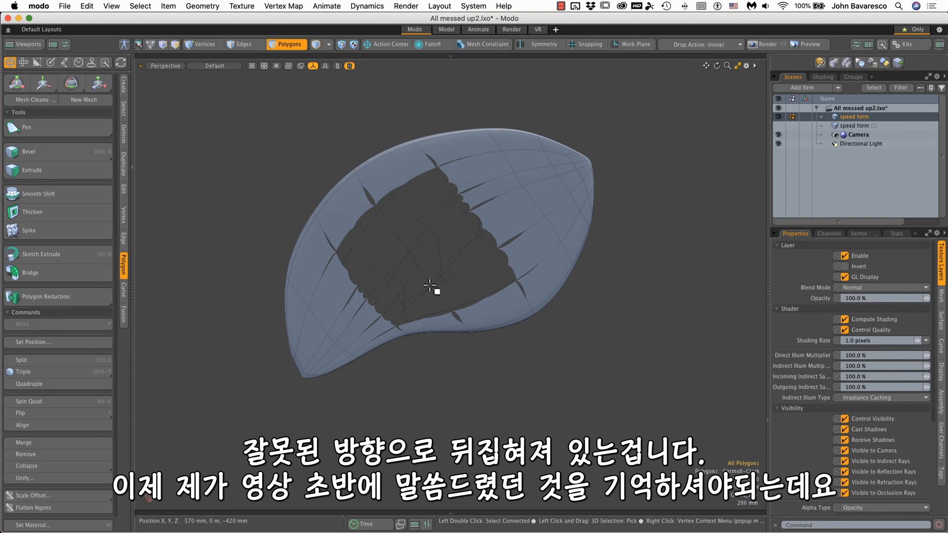
left_click_drag(434, 275, 499, 309, "ctrl+alt")
mouse_move(505, 179)
left_mouse_down()
mouse_move(511, 158)
mouse_move(550, 216)
mouse_move(567, 195)
mouse_move(541, 171)
left_mouse_up()
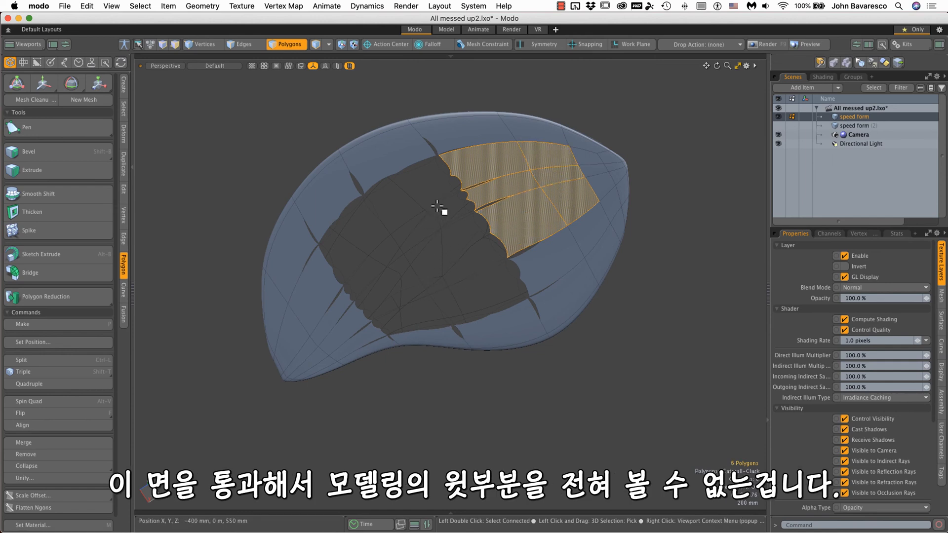
left_click_drag(455, 232, 499, 112, "alt")
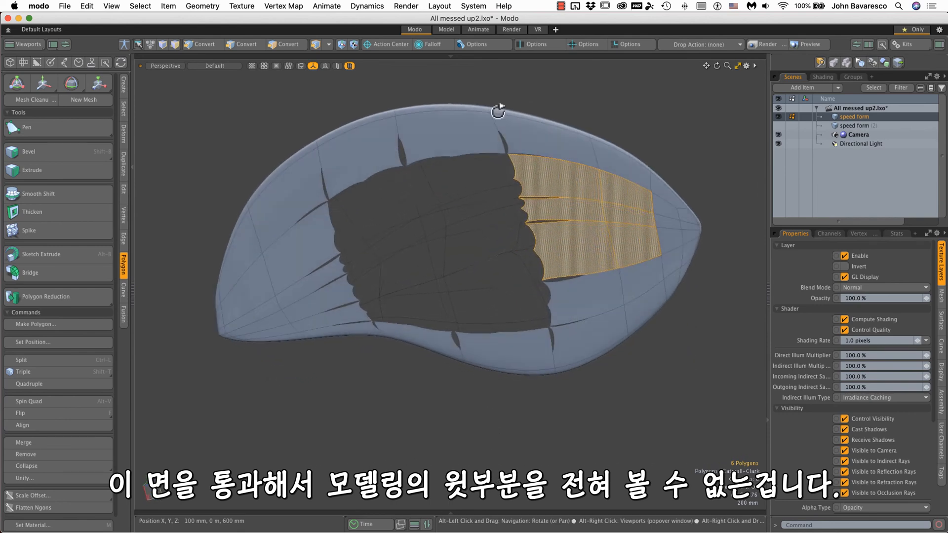
key("1")
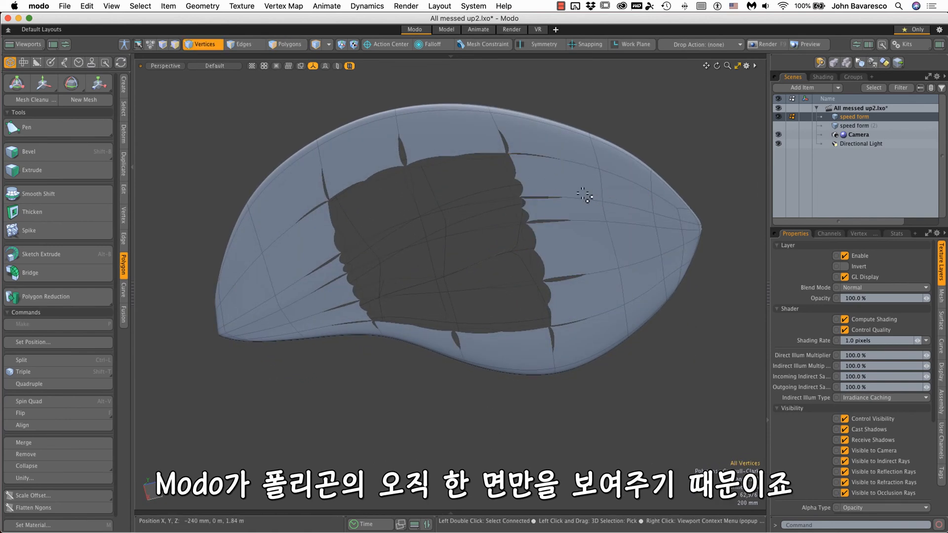
left_click_drag(557, 239, 512, 282, "alt")
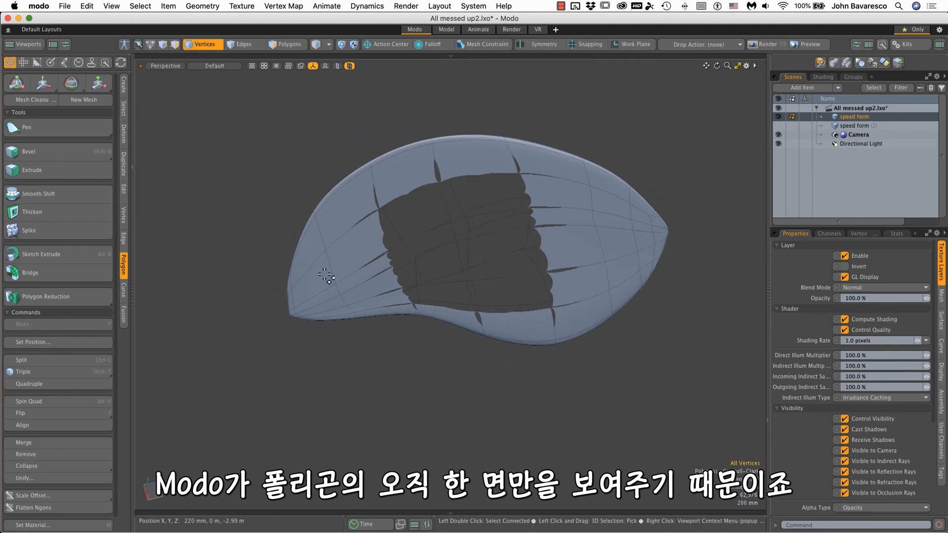
left_click_drag(363, 190, 418, 209, "alt")
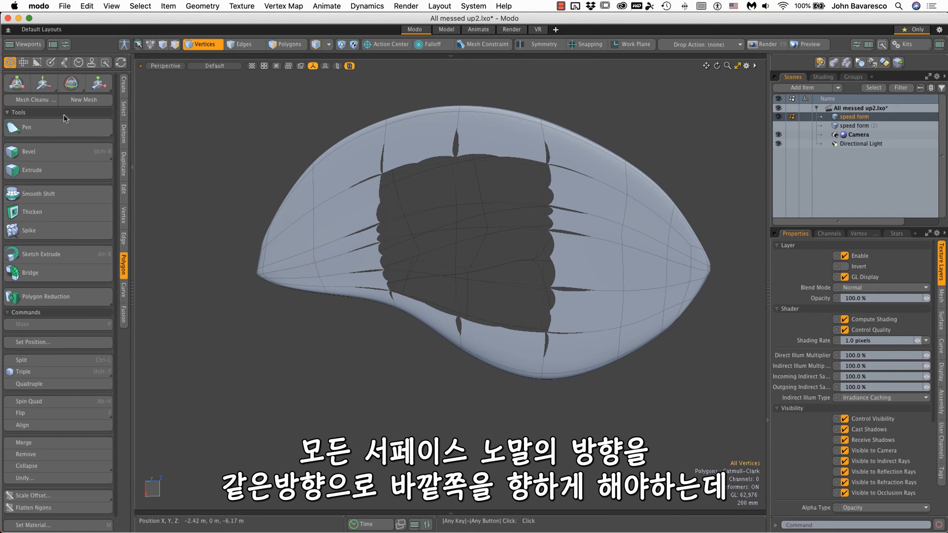
Review the Mesh Cleanup options and close them without applying any
left_click(35, 101)
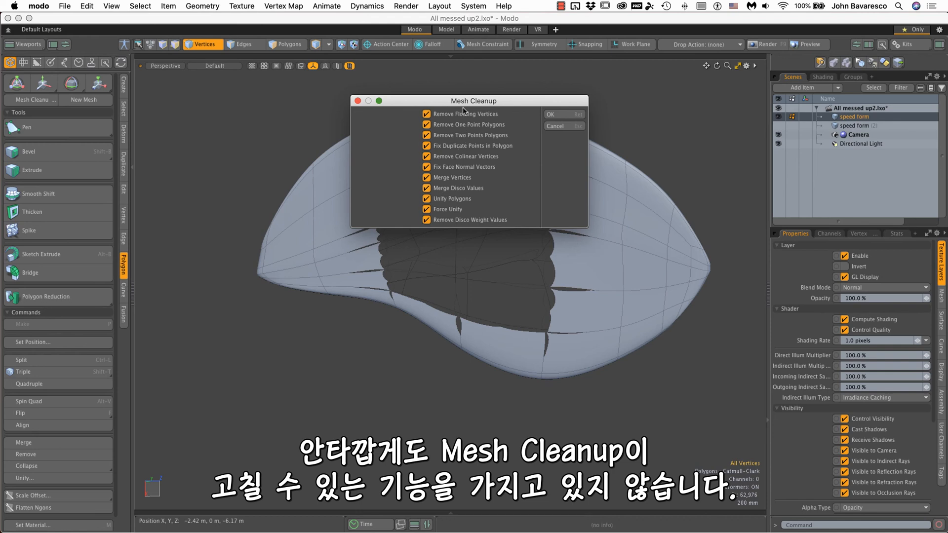
left_click(550, 130)
Align the polygon normals of the whole mesh so all surfaces face the same way
mouse_move(501, 250)
left_mouse_down("alt")
mouse_move(418, 246)
mouse_move(497, 247)
left_mouse_up("alt")
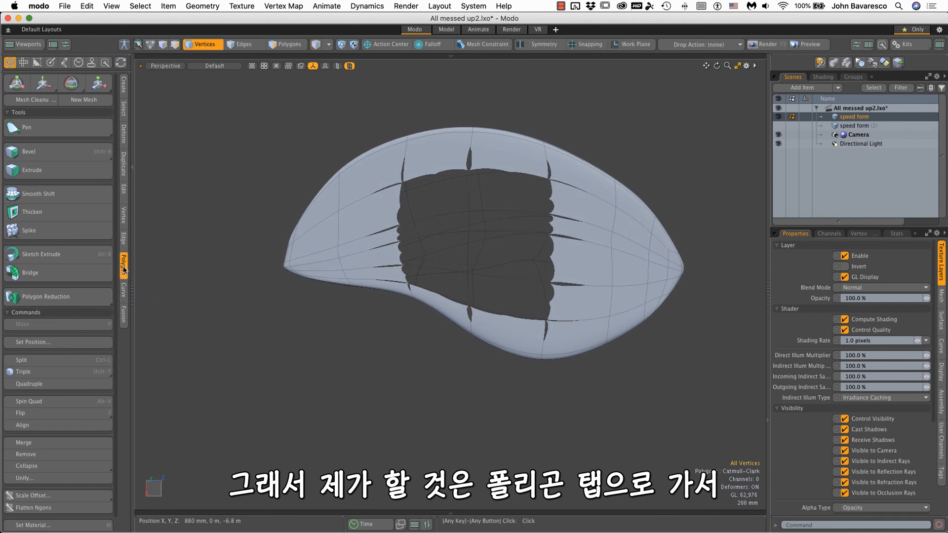
left_click(66, 428)
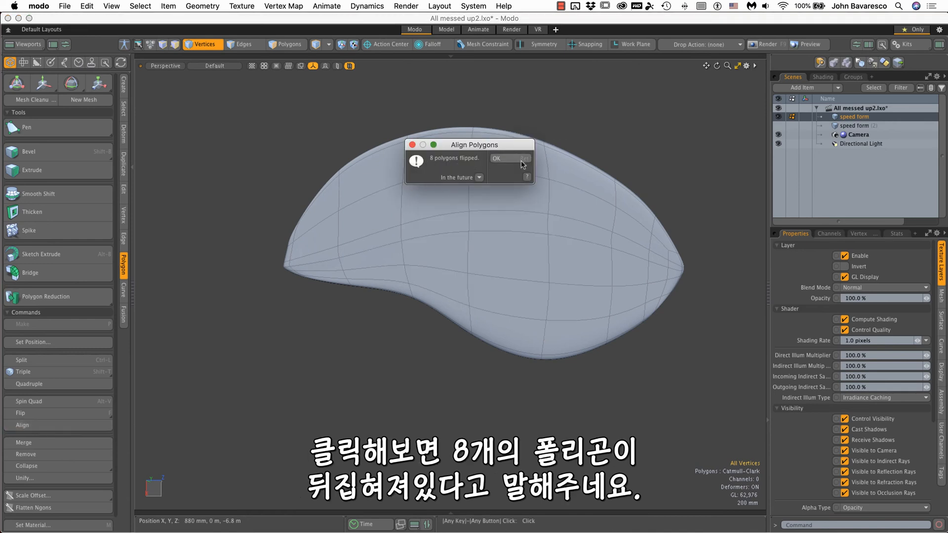
Examine the crease on the form's surface for doubled edges, selecting one edge segment along it as a check
left_click(497, 159)
left_click_drag(430, 224, 478, 308, "alt")
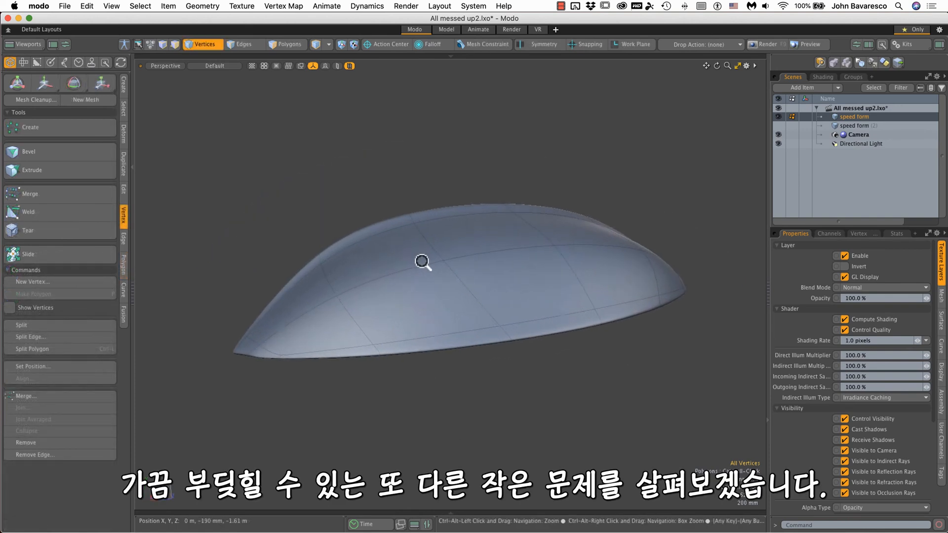
left_click_drag(422, 262, 578, 413, "alt")
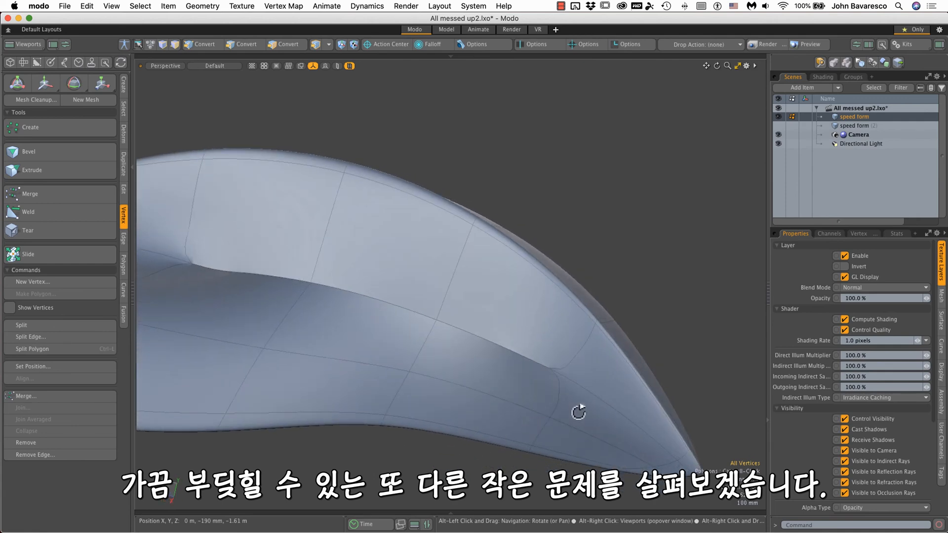
left_click_drag(354, 303, 383, 309, "ctrl+alt")
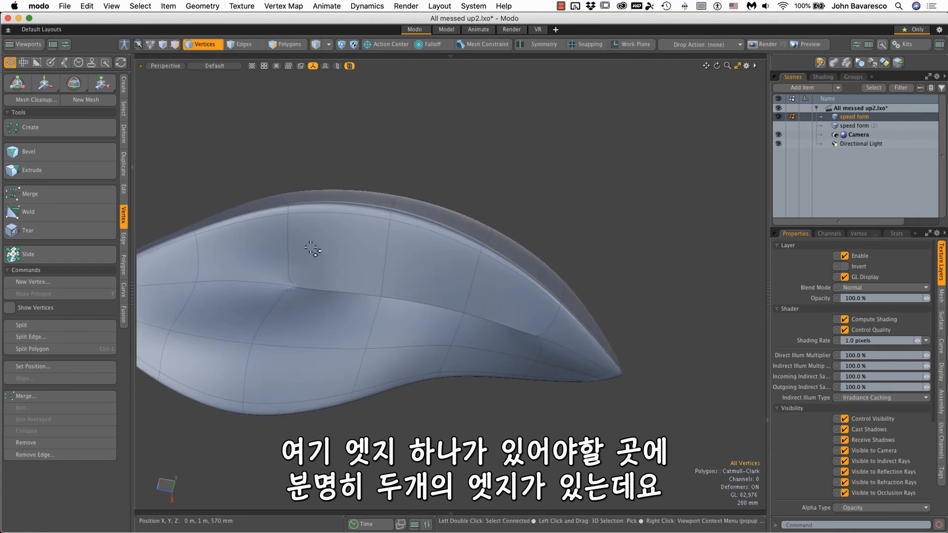
left_click(244, 45)
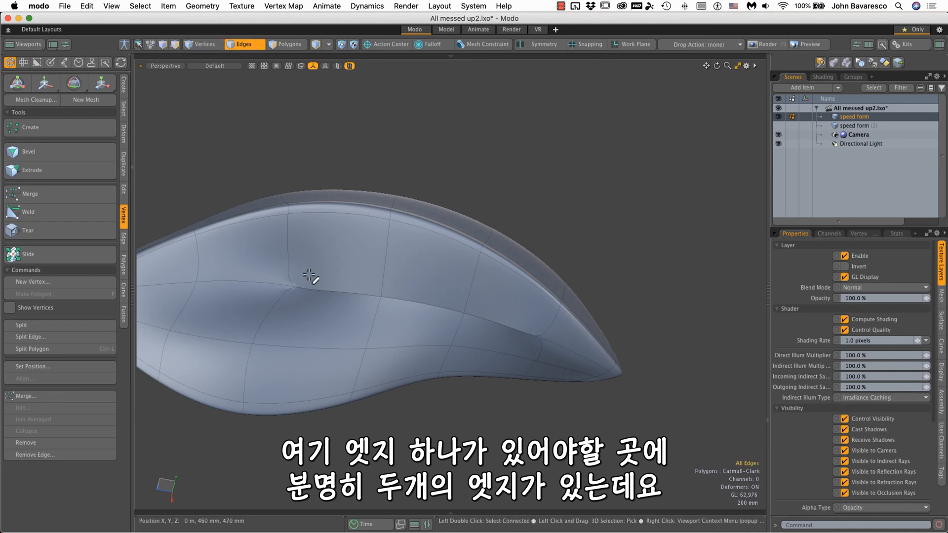
left_click(329, 291)
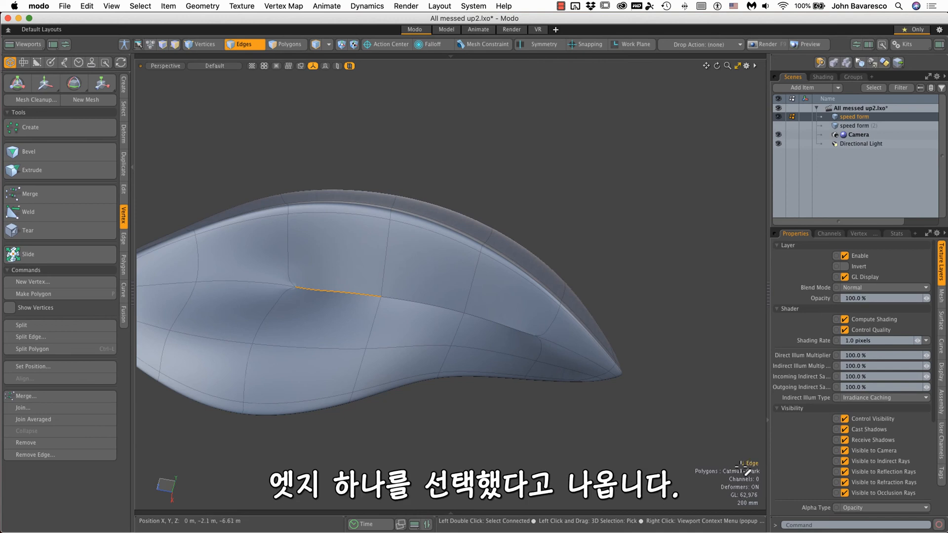
key("shift")
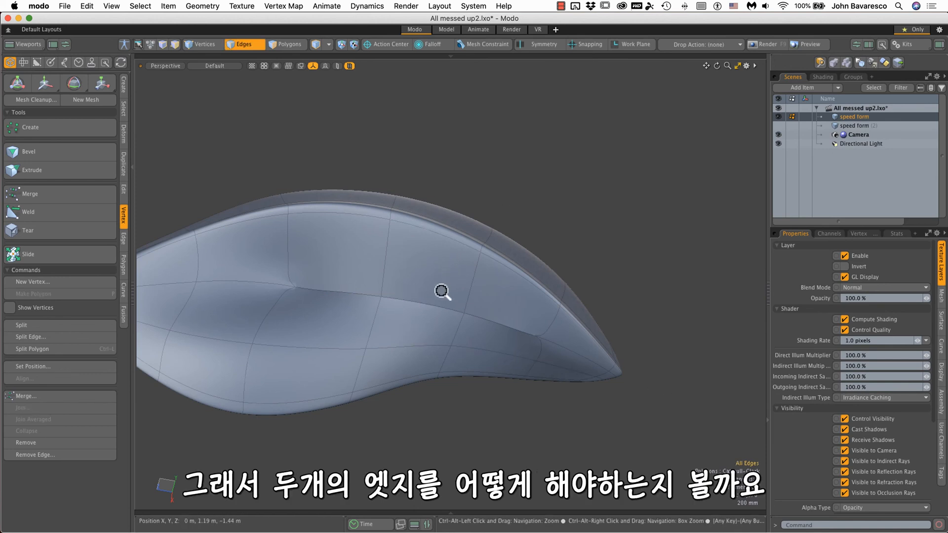
Select a patch of 11 polygons on the form's underside and hide it to expose the interior
left_click_drag(442, 291, 415, 164, "ctrl+alt")
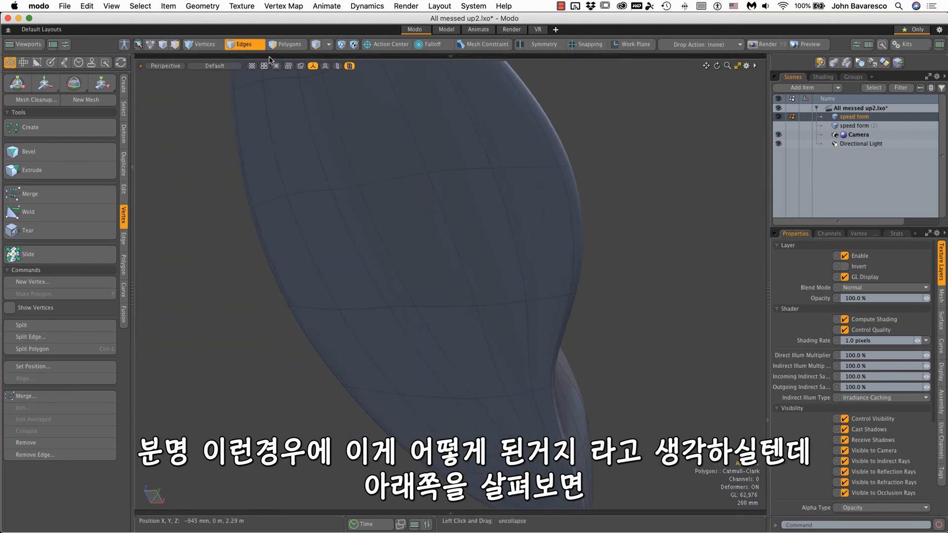
left_click(290, 44)
mouse_move(487, 201)
left_mouse_down()
mouse_move(493, 159)
mouse_move(410, 244)
mouse_move(467, 321)
mouse_move(502, 317)
mouse_move(413, 296)
mouse_move(331, 163)
left_mouse_up()
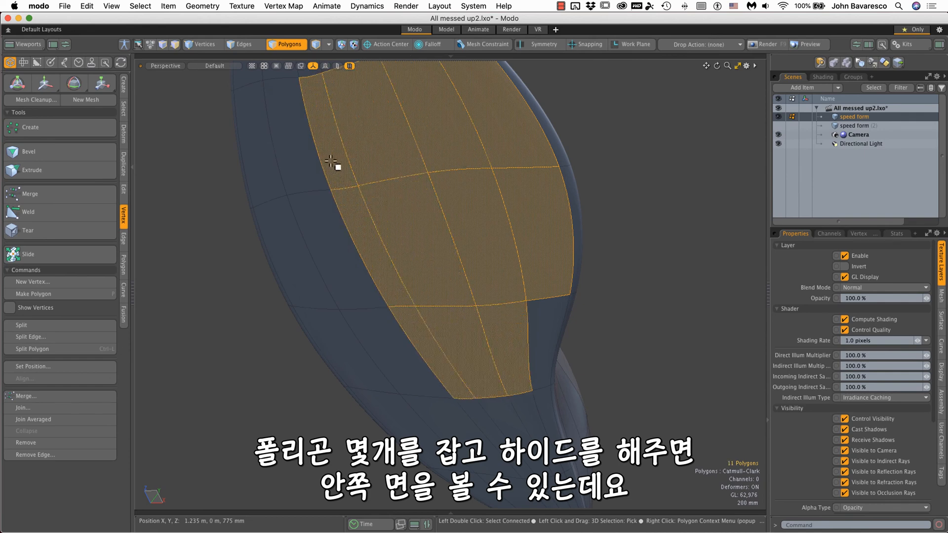
left_click_drag(435, 197, 580, 239, "ctrl+alt")
key("h")
Select the three internal polygons hanging from the crease and inspect how they share edges with the outer surface
left_click(579, 241)
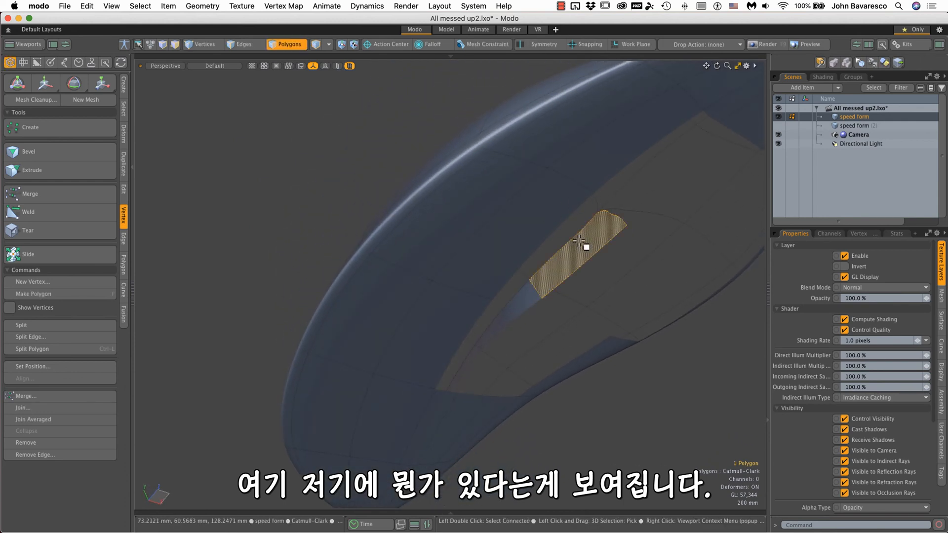
left_click(464, 363, "shift")
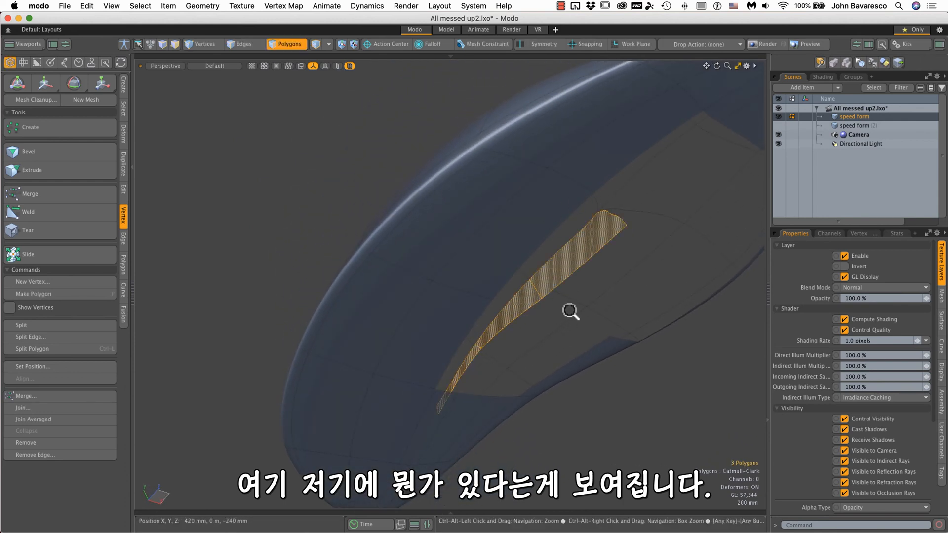
left_click_drag(567, 311, 419, 316, "alt")
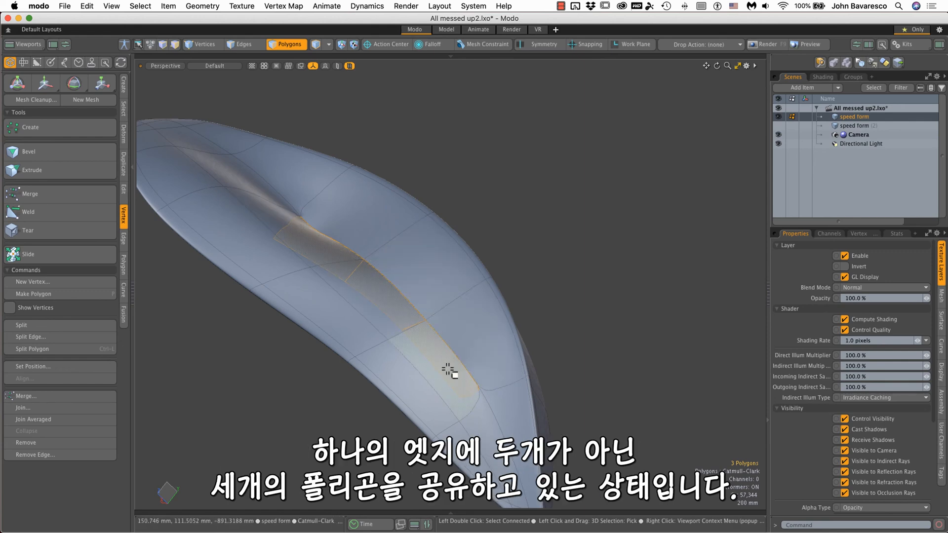
left_click_drag(463, 354, 372, 366, "alt")
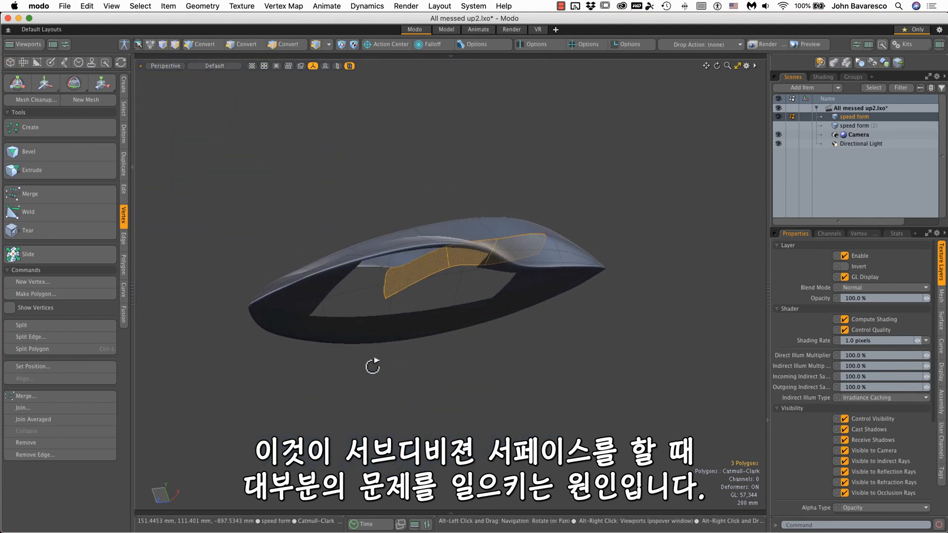
Clear the selection, view the opened form as plain faces, and return it to Catmull-Clark subdivision
left_click(631, 383)
key("Tab")
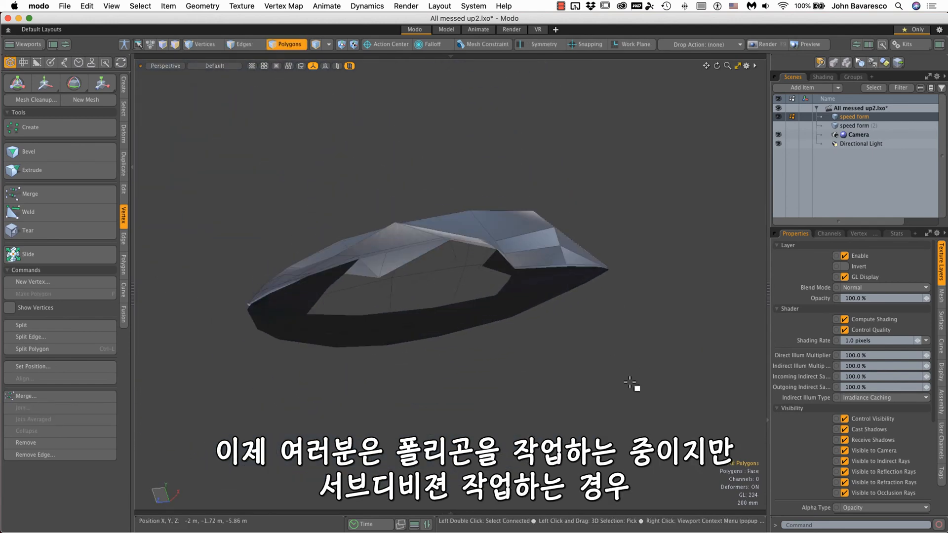
left_click_drag(497, 284, 593, 150, "ctrl+alt")
key("Tab")
Select the three internal polygons beneath the crease and delete them
key("3")
left_click(480, 179)
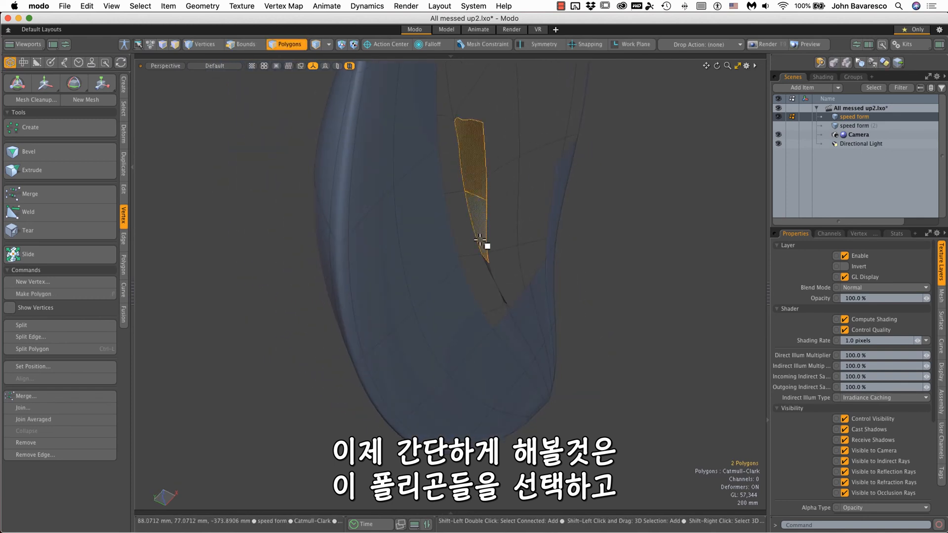
left_click_drag(492, 270, 481, 246, "ctrl+alt")
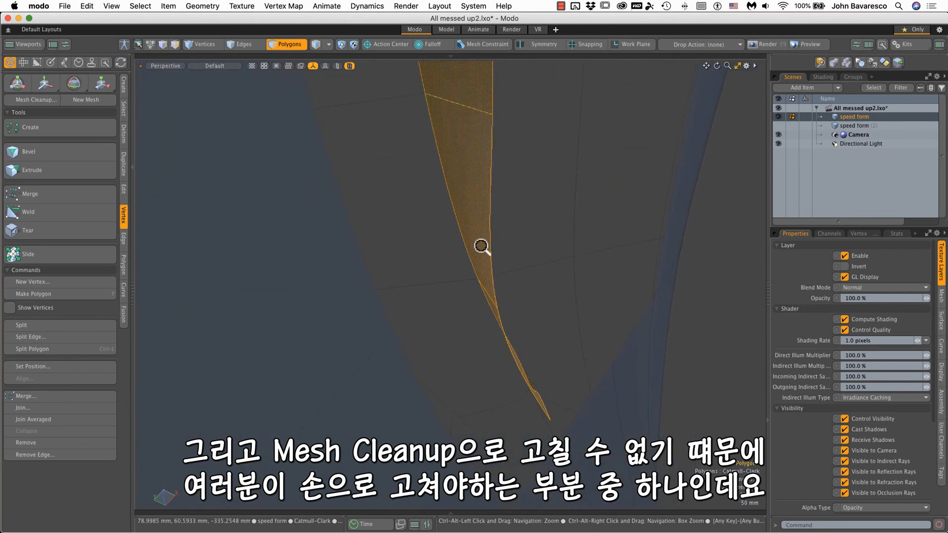
left_click(528, 188)
left_click_drag(528, 187, 427, 257, "ctrl+alt")
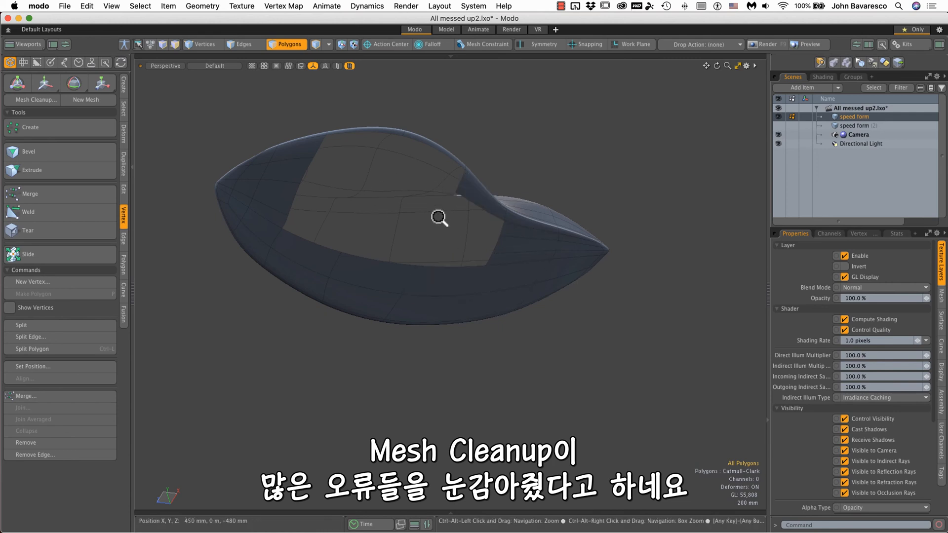
Unhide the underside polygons and check the closed form from several sides
left_click_drag(438, 216, 504, 245, "ctrl+alt")
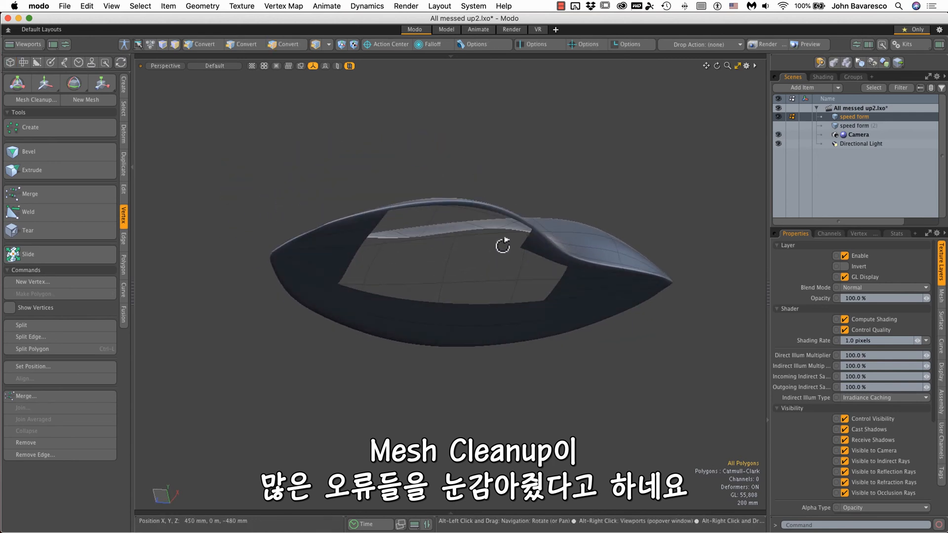
key("u")
left_click_drag(512, 181, 471, 184, "ctrl+alt")
left_click_drag(471, 184, 559, 323, "alt")
left_click_drag(524, 200, 575, 322, "alt+shift")
left_click_drag(484, 294, 508, 198, "ctrl+alt")
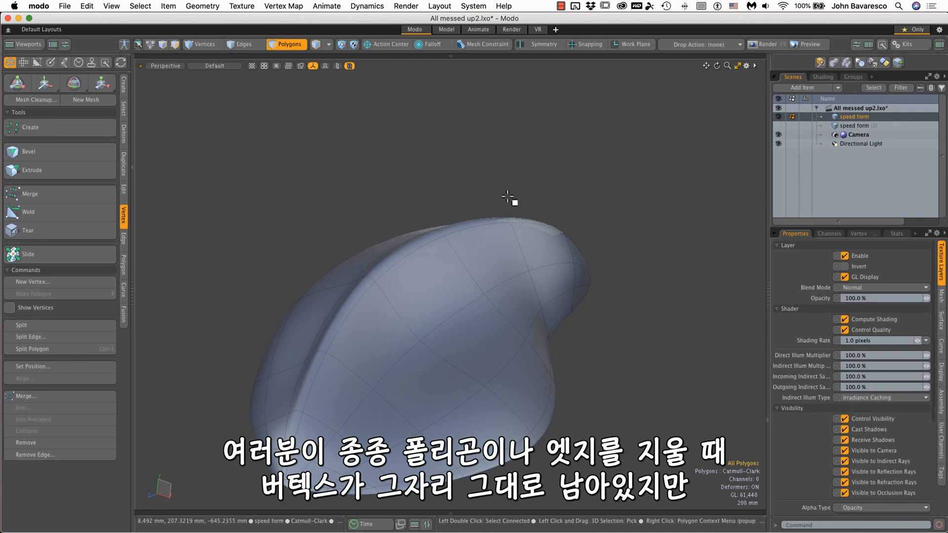
Turn on the display of all vertices and inspect the stray ones floating around the form
left_click_drag(509, 198, 404, 235, "ctrl+alt")
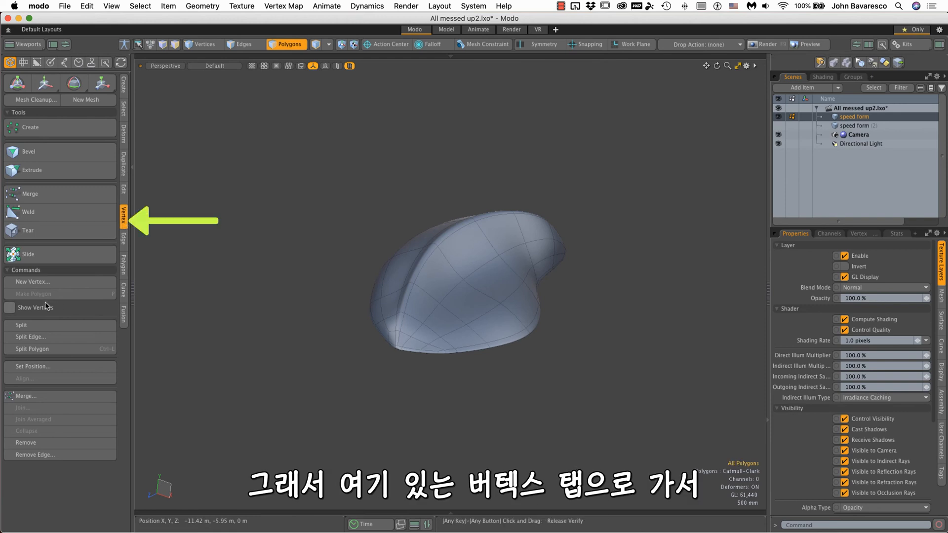
left_click(10, 308)
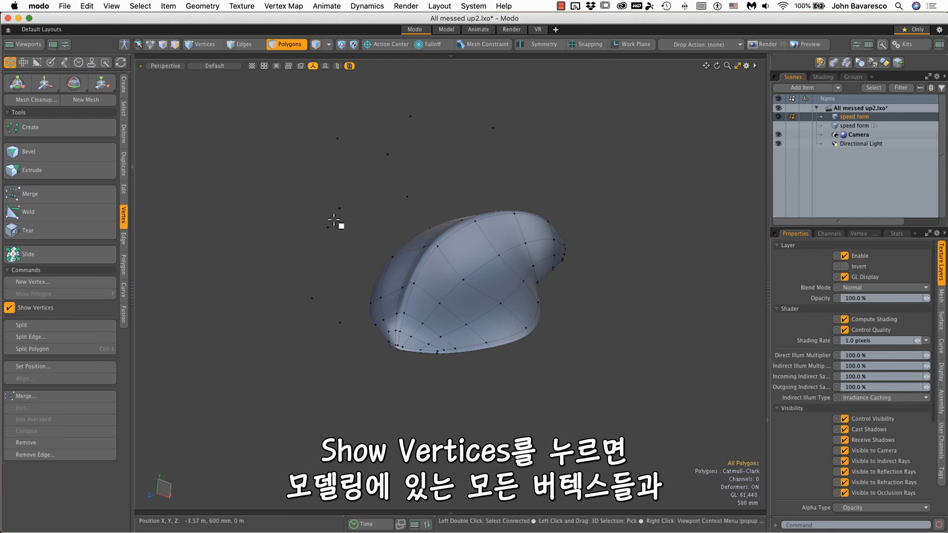
left_click_drag(495, 257, 453, 438, "alt")
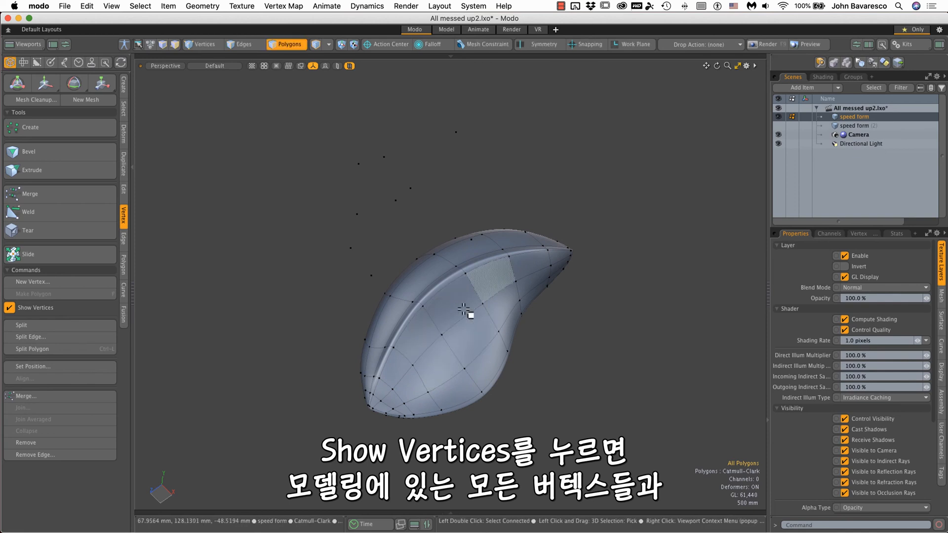
left_click_drag(437, 391, 426, 70, "alt")
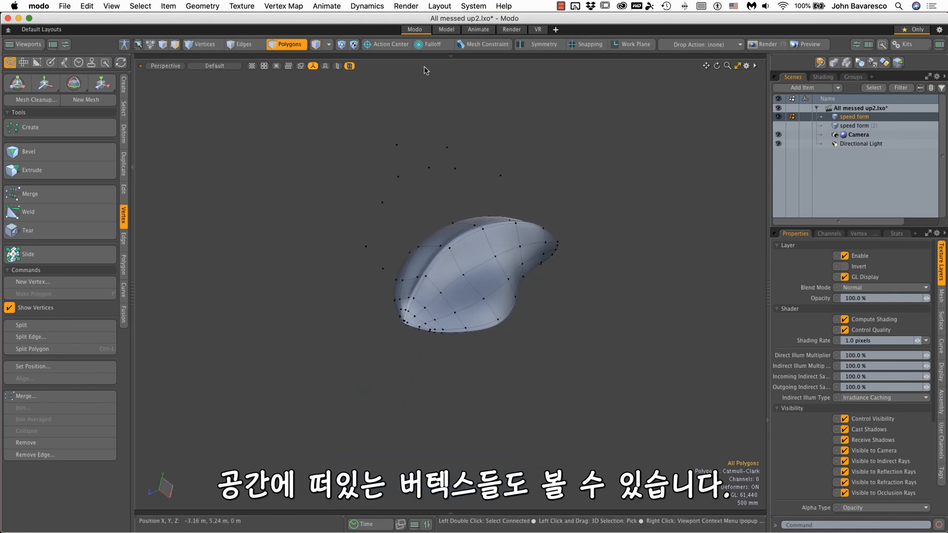
right_click_drag(443, 125, 445, 192)
left_click_drag(481, 187, 406, 249, "alt")
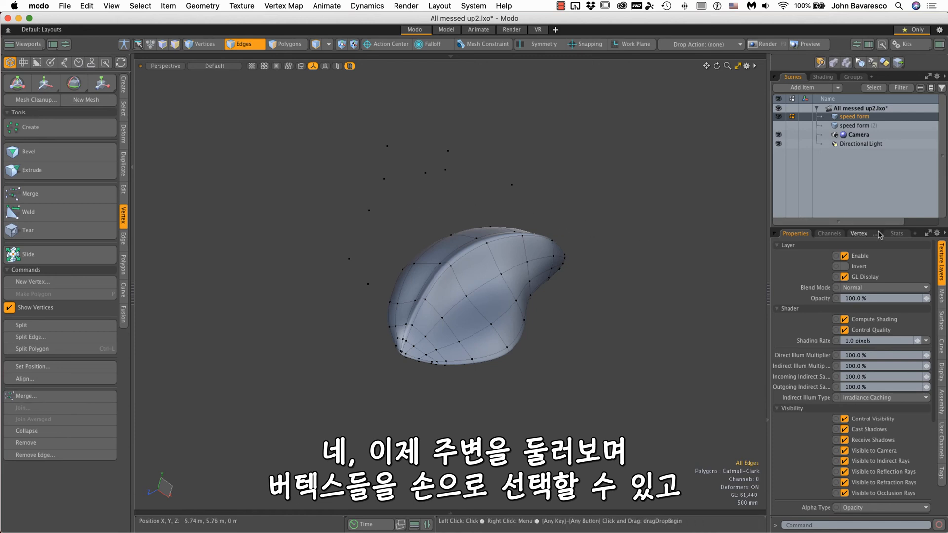
Use the mesh statistics to select the vertices belonging to 0 polygons, and clear that selection again
left_click(896, 234)
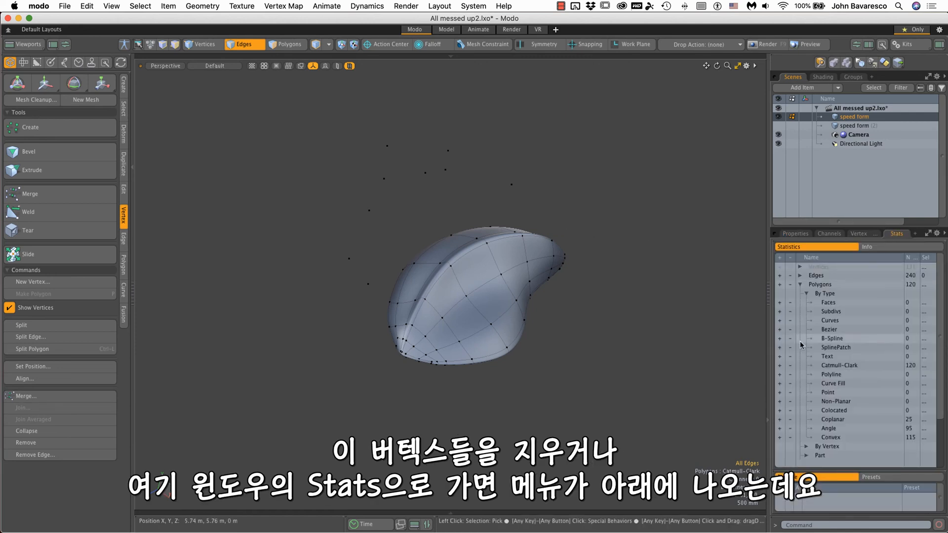
left_click(800, 284)
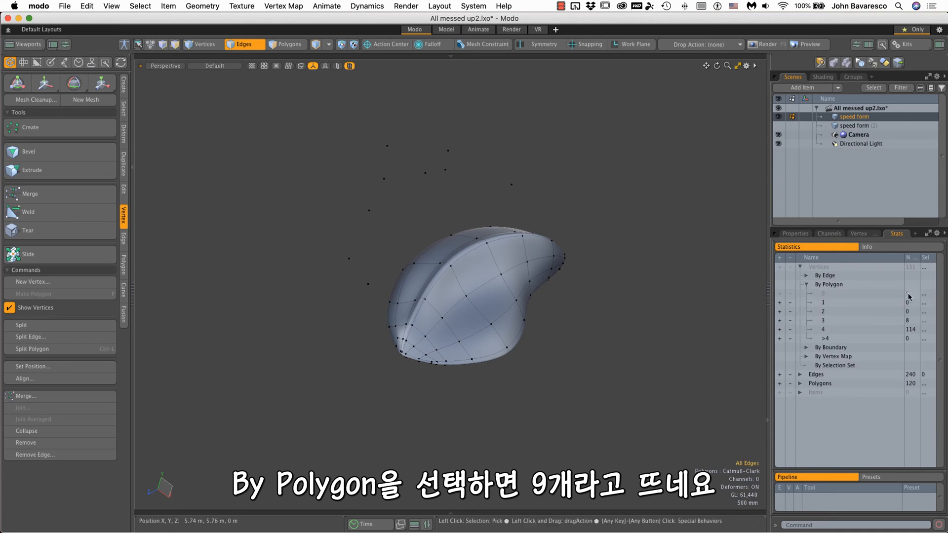
left_click(781, 293)
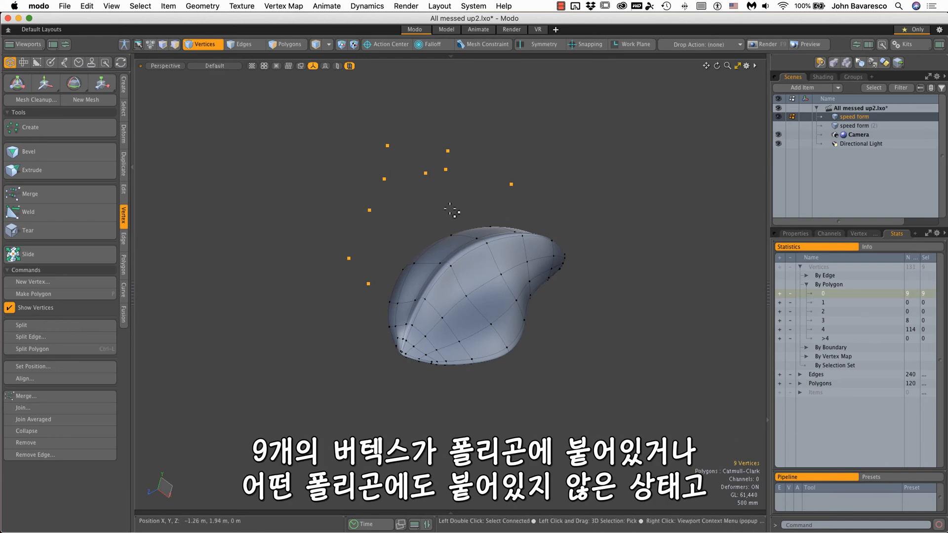
left_click_drag(440, 152, 478, 185, "alt")
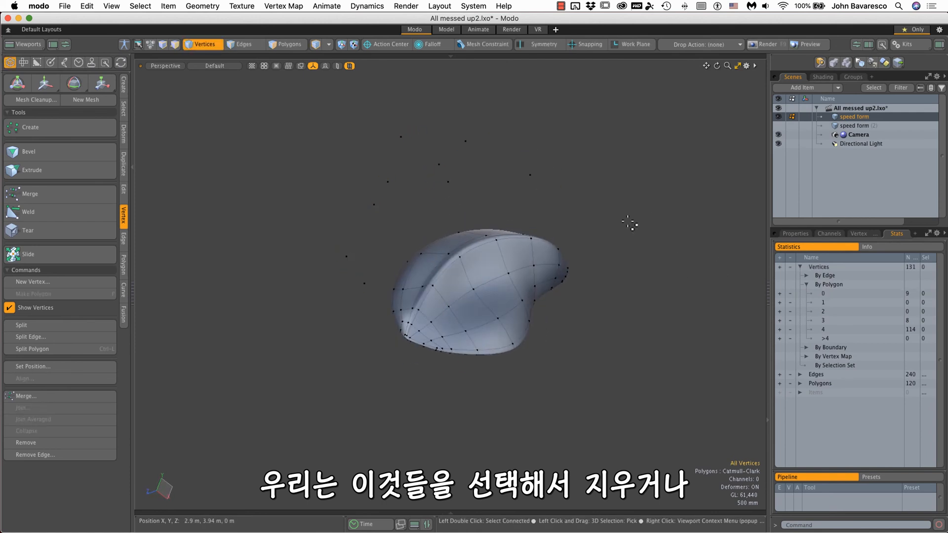
Run Mesh Cleanup on the speed form to remove its floating vertices, and check the form
left_click(124, 93)
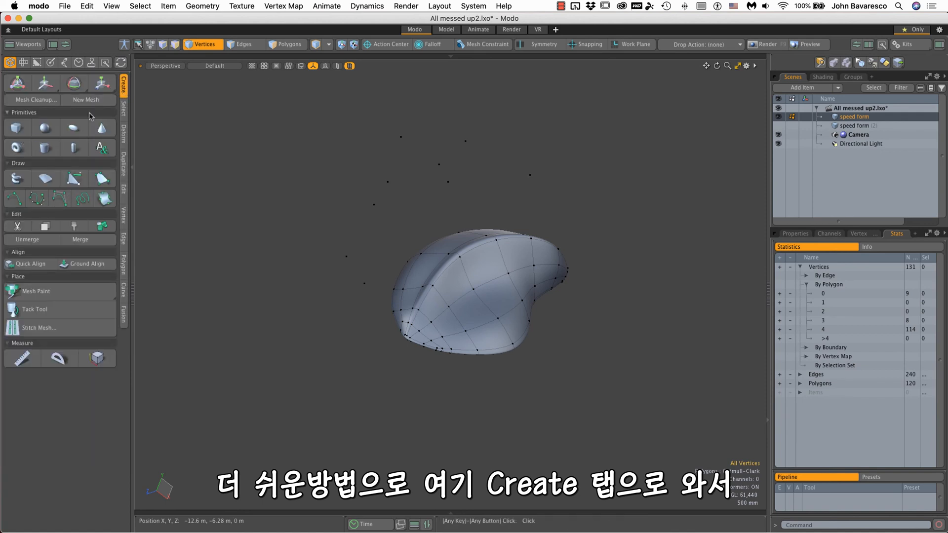
left_click(30, 102)
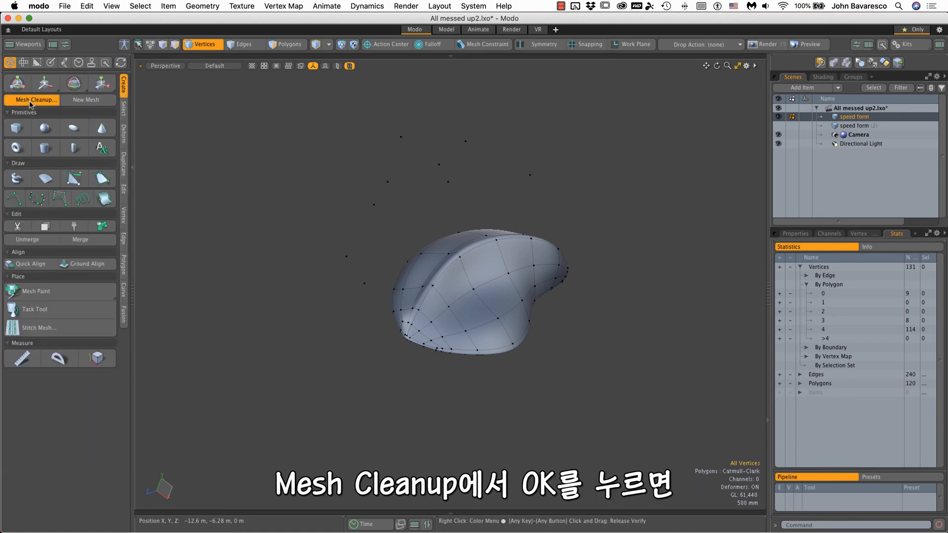
left_click(560, 115)
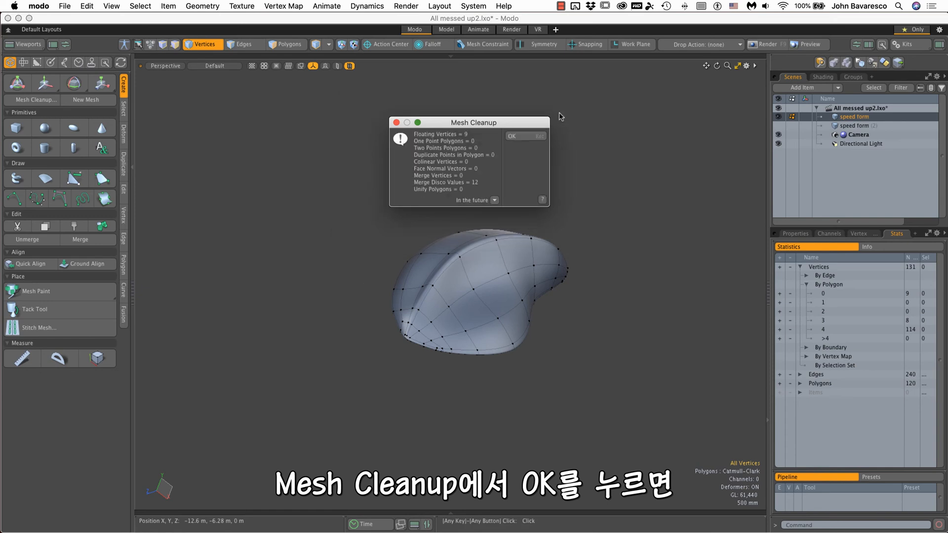
left_click(528, 136)
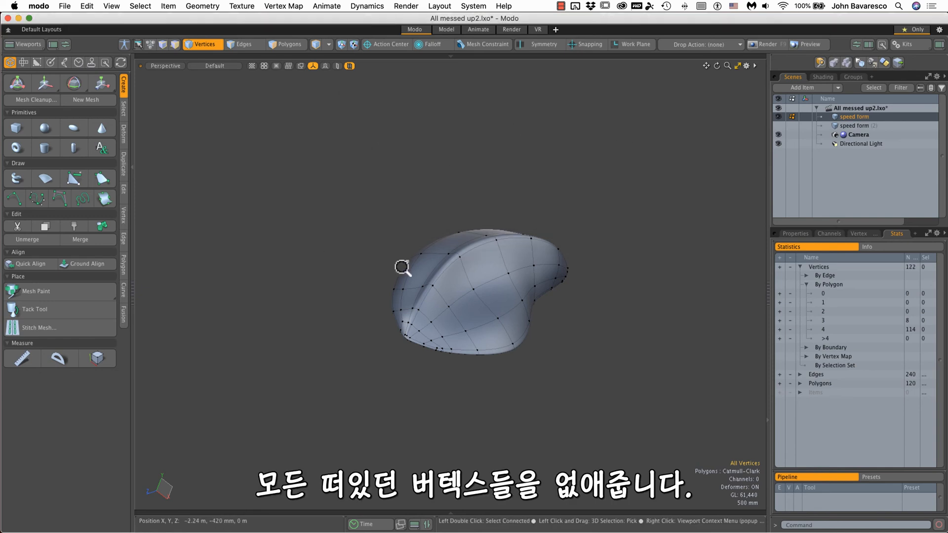
left_click_drag(403, 267, 451, 265, "alt")
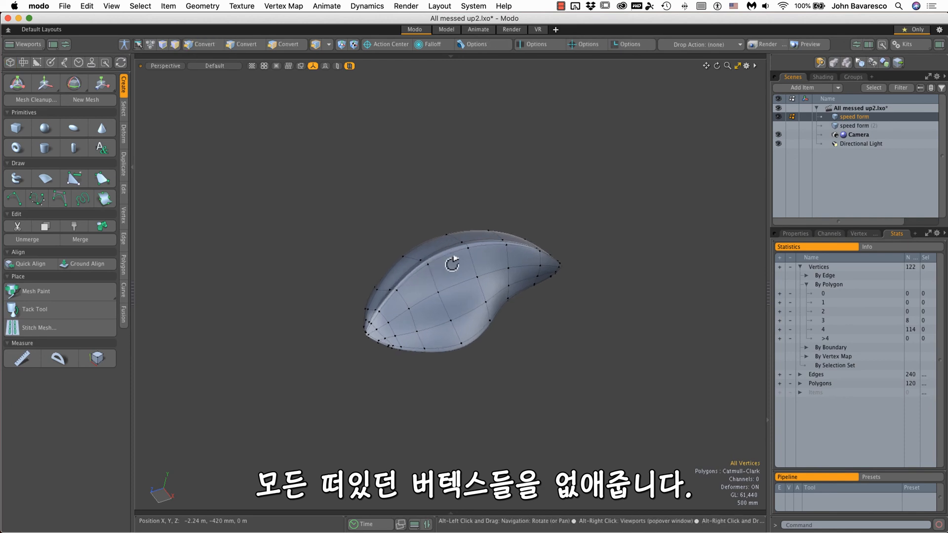
Reopen the Mesh Cleanup options to review the available fixes
left_click(22, 101)
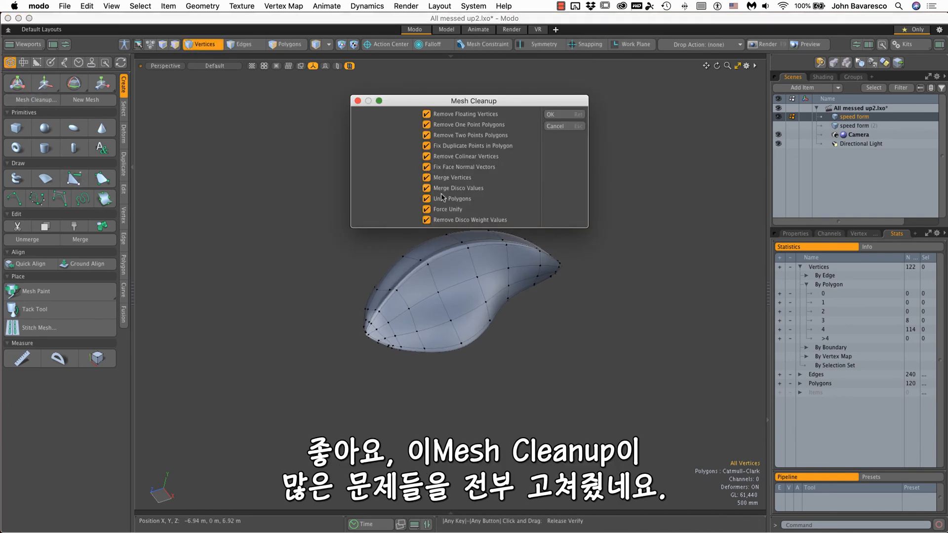